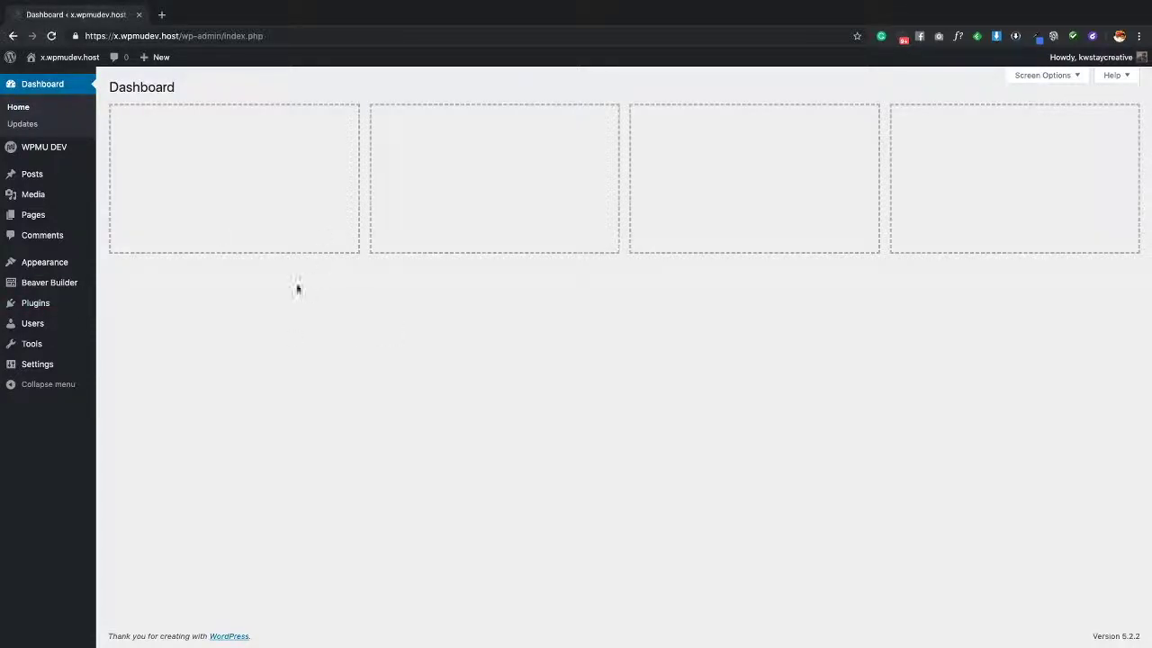
Search the WordPress plugin directory for "Beaver Builder" from the page for adding new plugins
{"action": "mouse_move", "coordinate": [38, 306]}
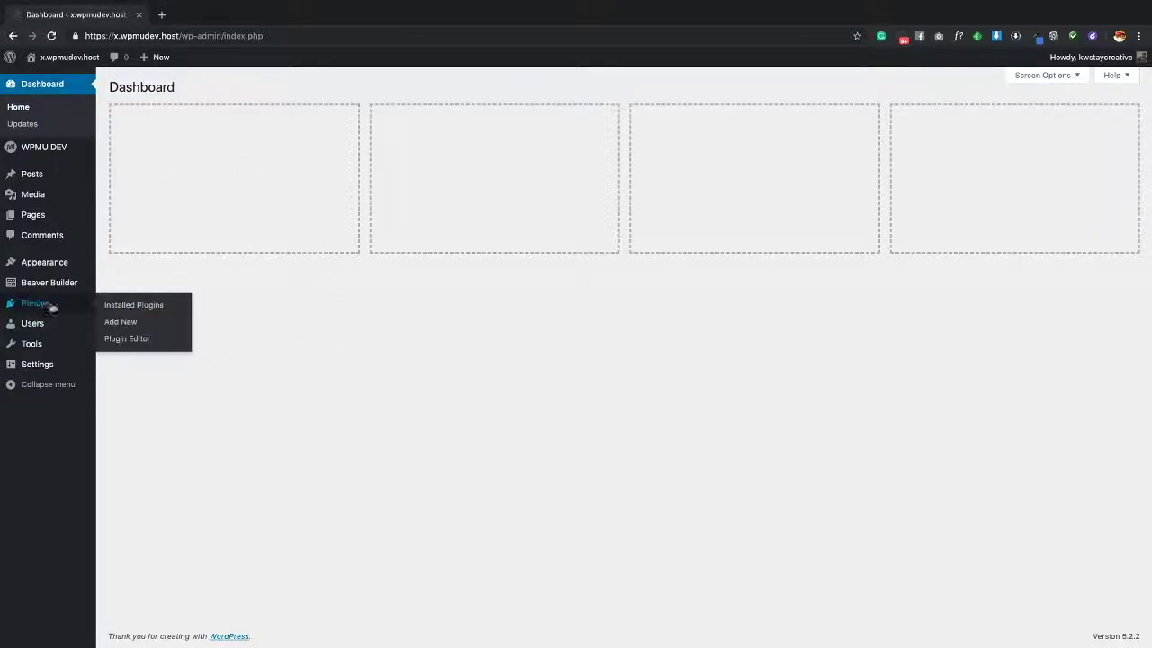
{"action": "left_click", "coordinate": [122, 321]}
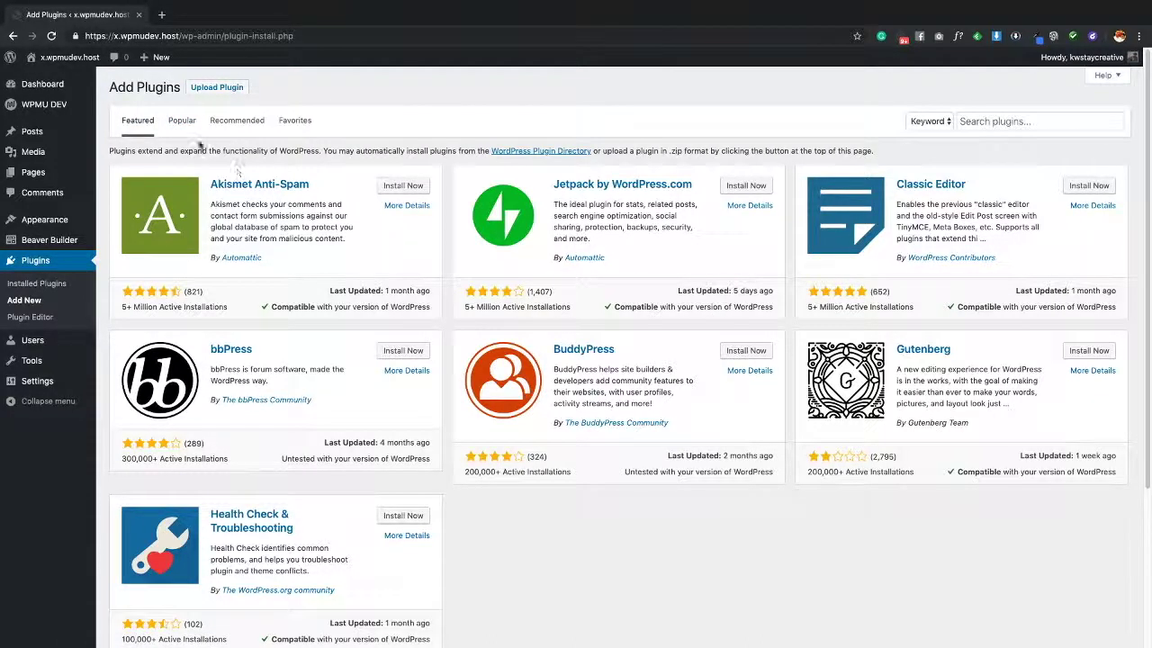
{"action": "left_click", "coordinate": [1000, 120]}
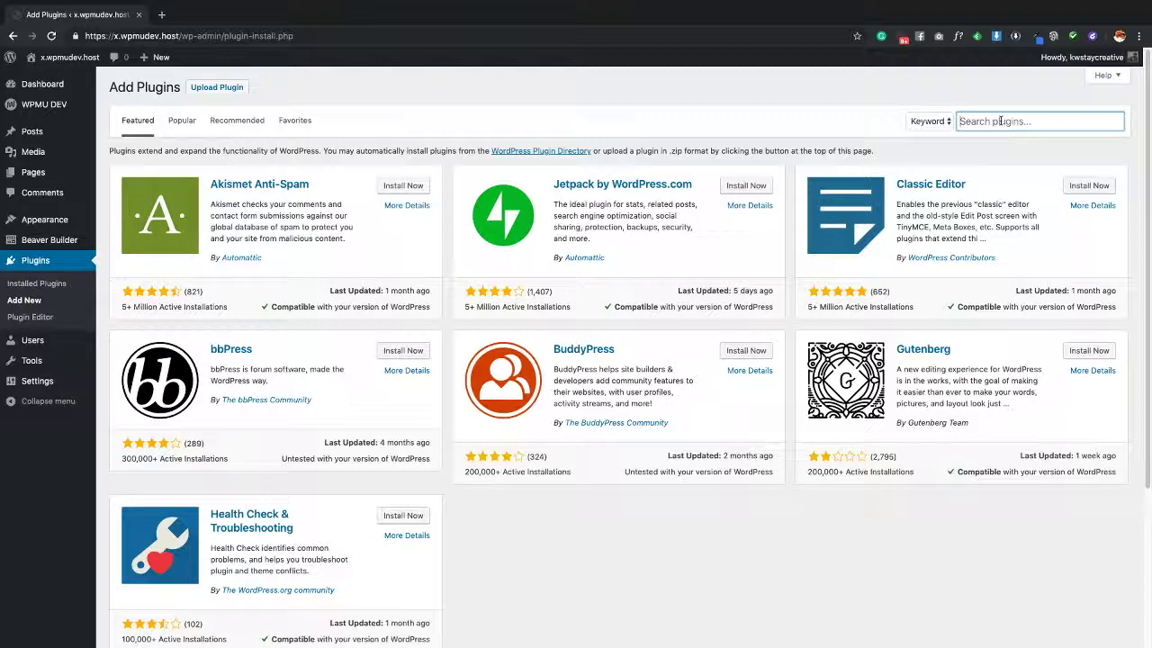
{"action": "type", "text": "Beaver Bu"}
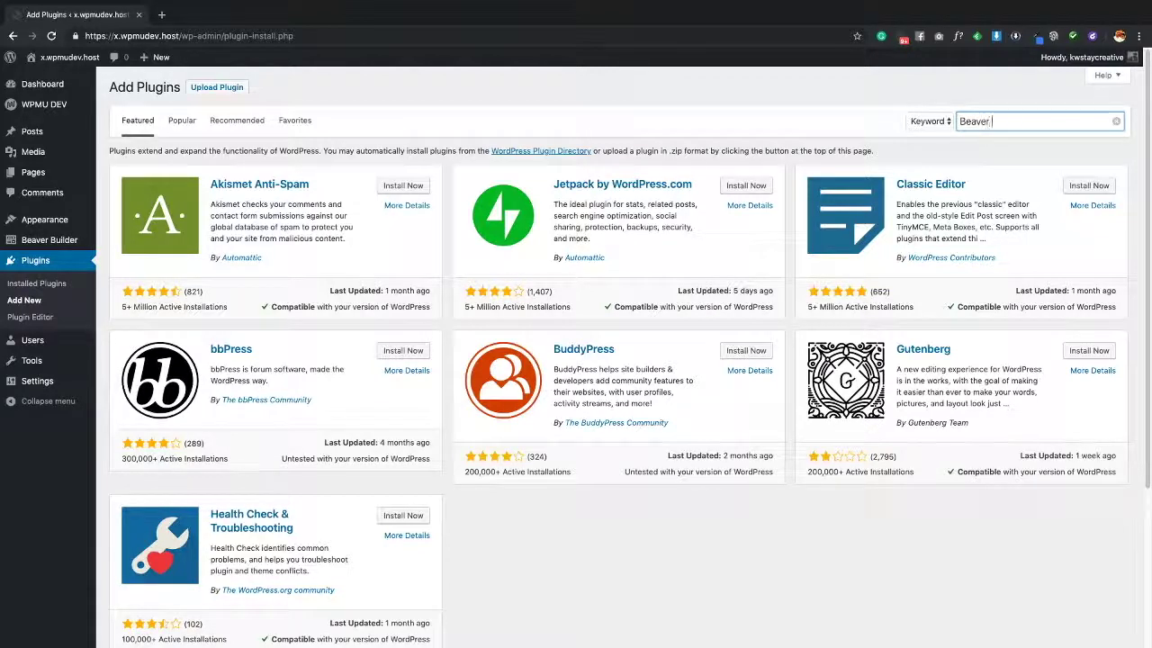
{"action": "type", "text": "ilder"}
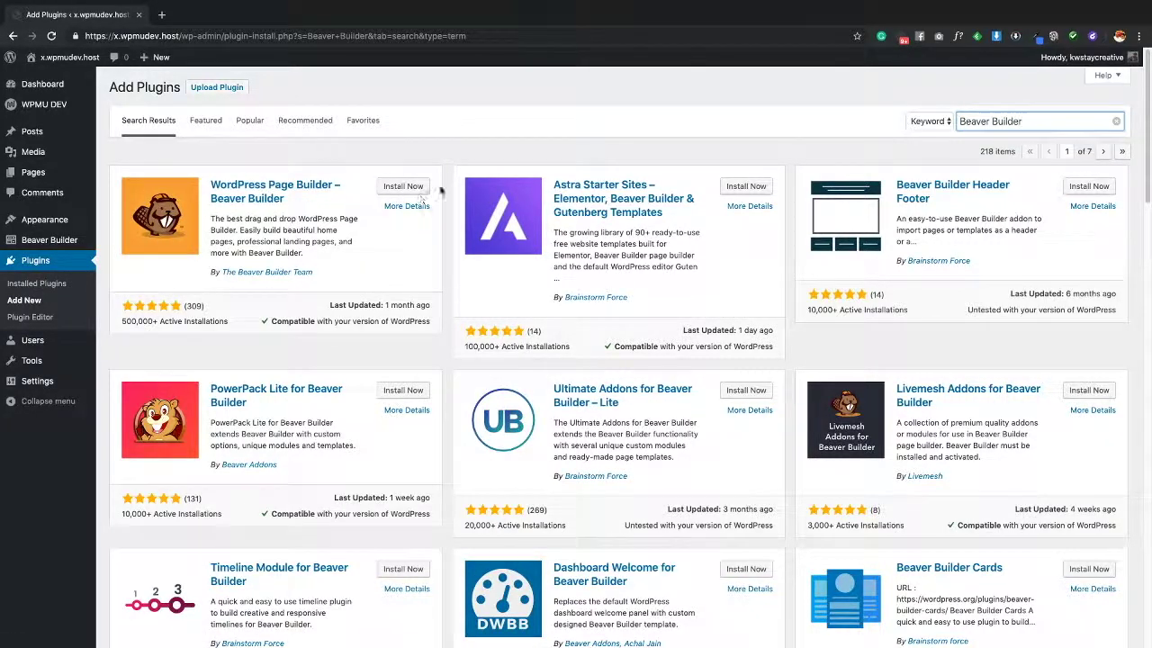
Open the list of installed plugins and check the Beaver Builder and WPMU DEV Dashboard entries
{"action": "left_click", "coordinate": [39, 263]}
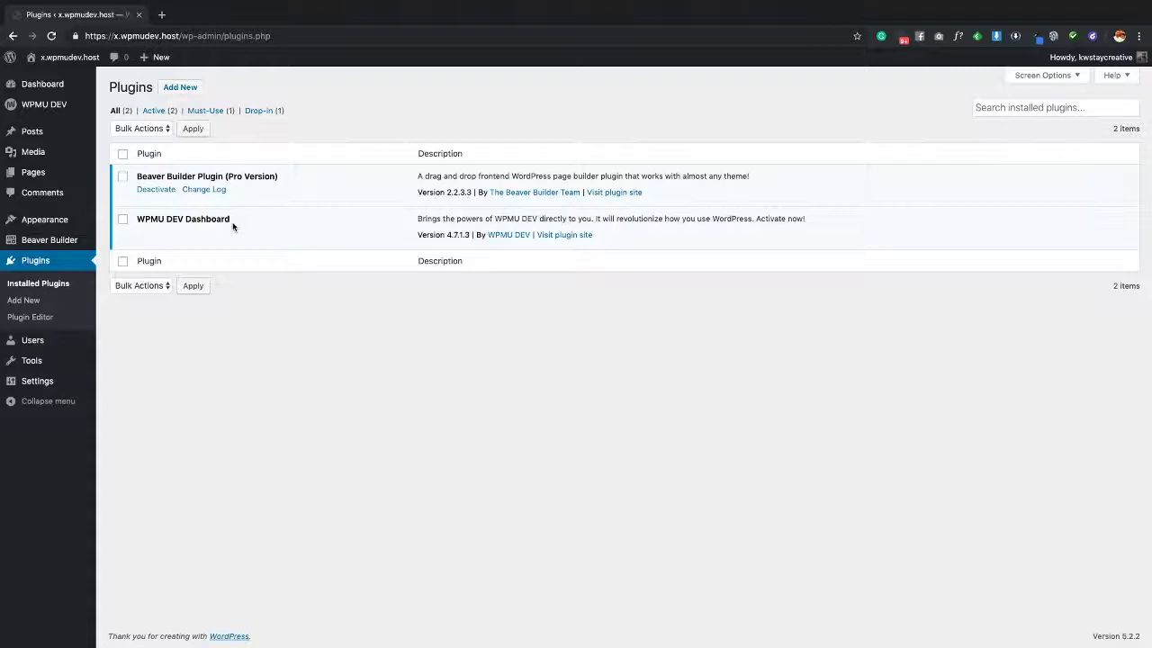
{"action": "left_click_drag", "start_coordinate": [171, 220], "coordinate": [234, 222]}
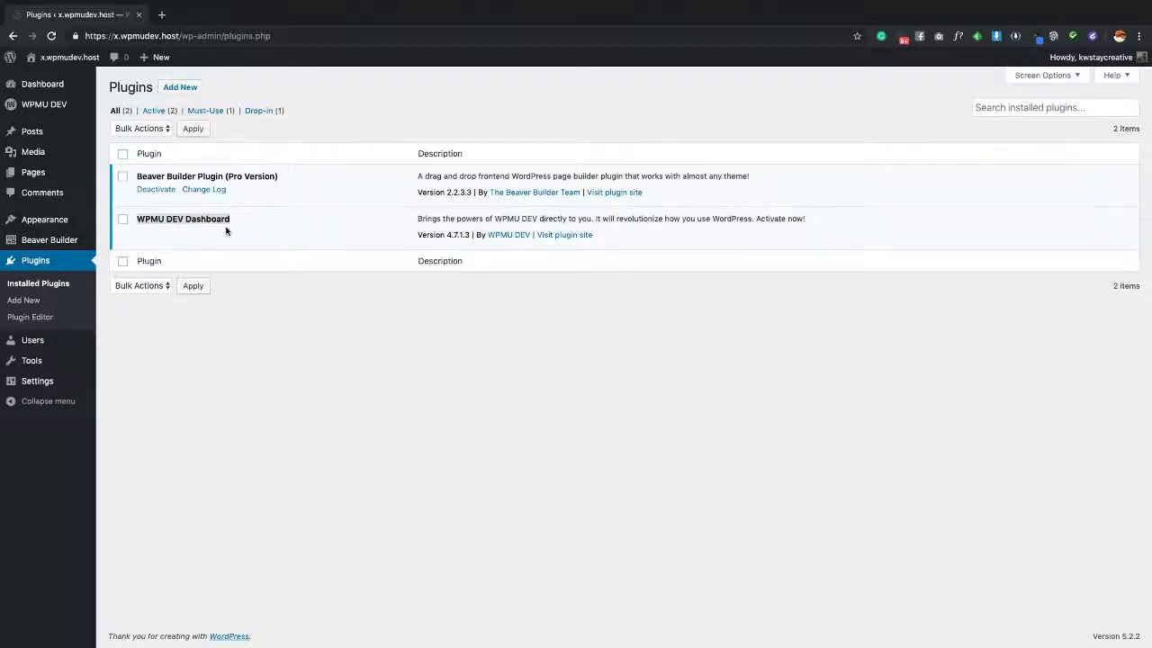
{"action": "left_click", "coordinate": [365, 194]}
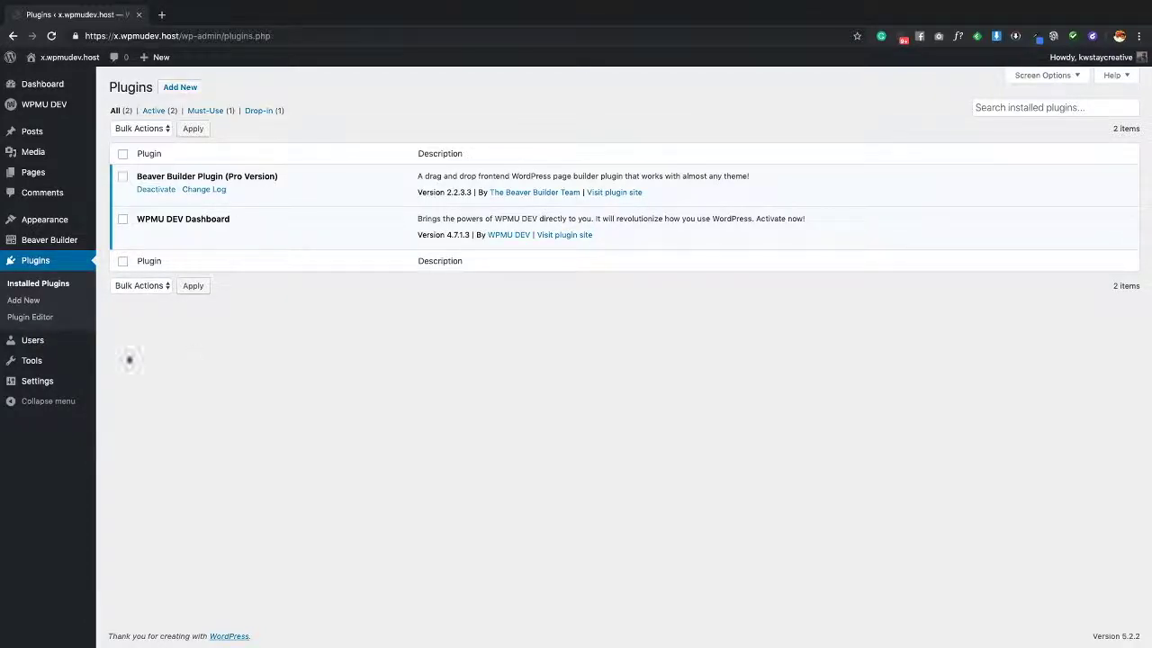
Open the Beaver Builder settings and read the Getting Started and Join the Community sections of the welcome page
{"action": "mouse_move", "coordinate": [42, 385]}
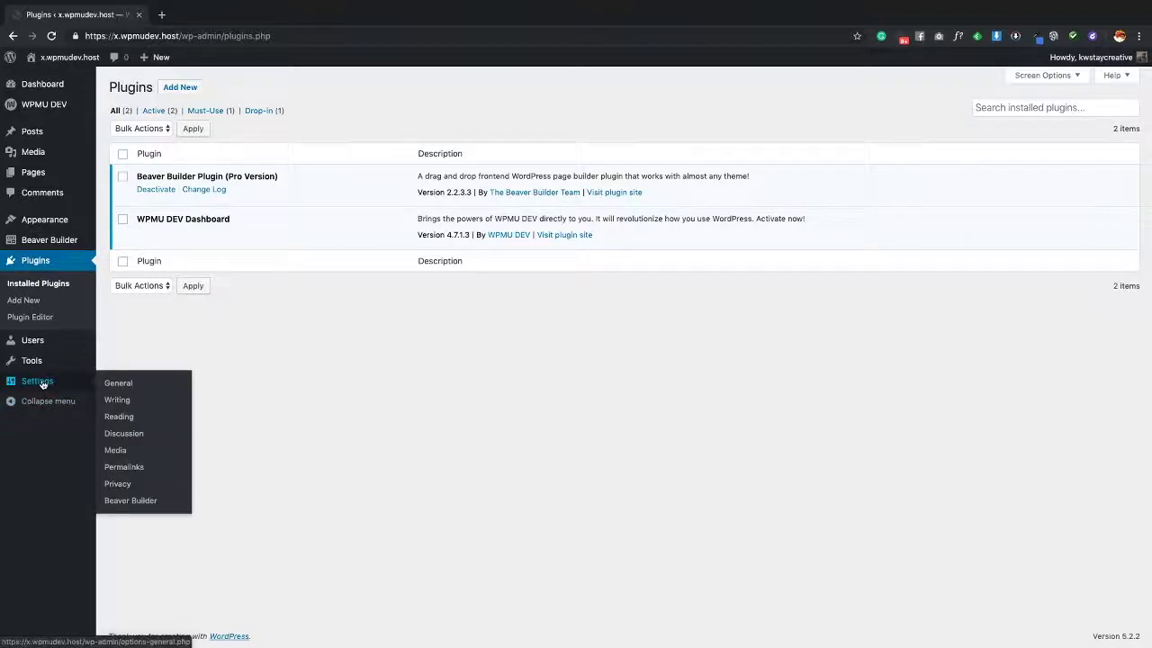
{"action": "left_click", "coordinate": [130, 501]}
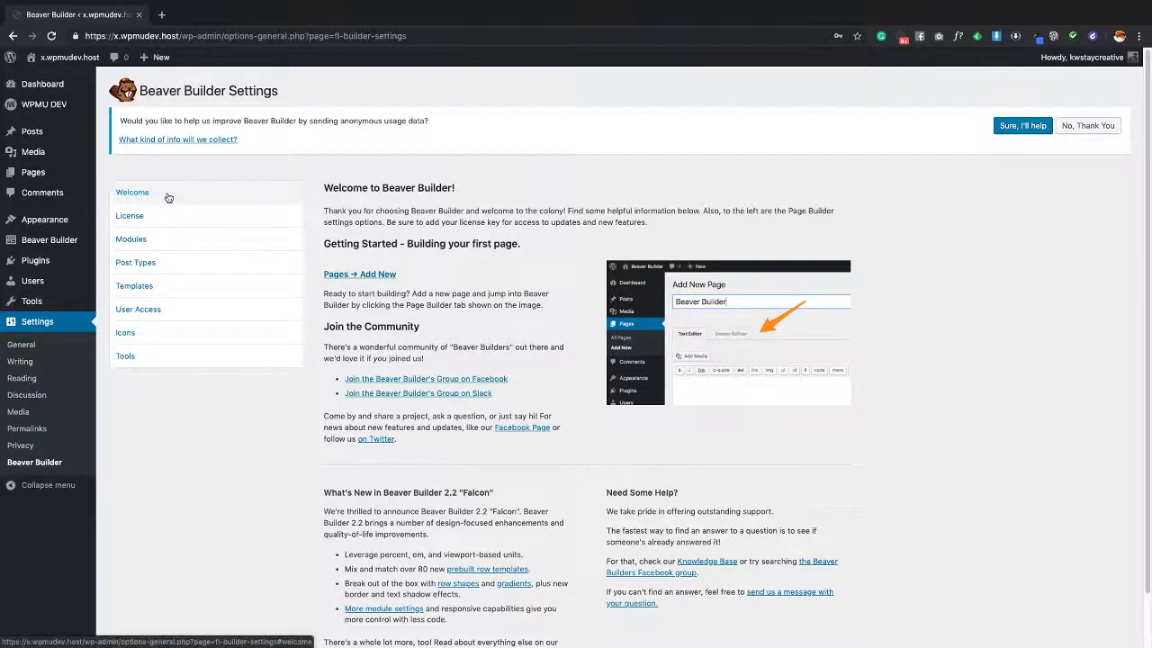
{"action": "scroll", "coordinate": [555, 240], "scroll_direction": "down", "scroll_amount": 1}
{"action": "scroll", "coordinate": [556, 240], "scroll_direction": "down", "scroll_amount": 1}
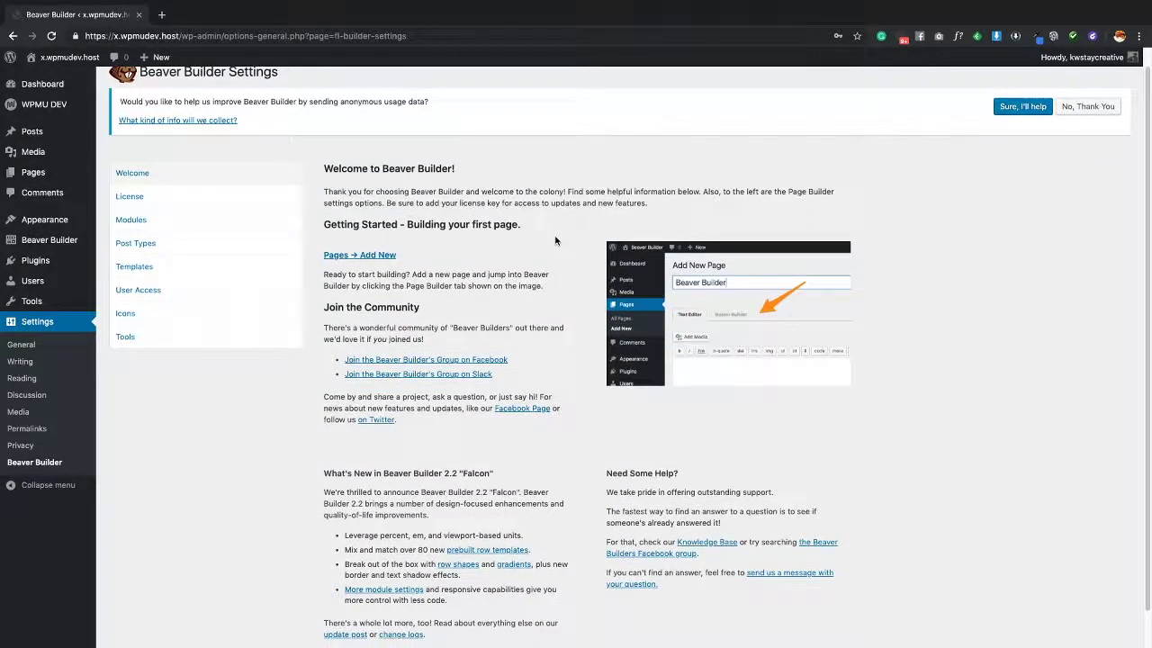
{"action": "left_click_drag", "start_coordinate": [328, 229], "coordinate": [529, 297]}
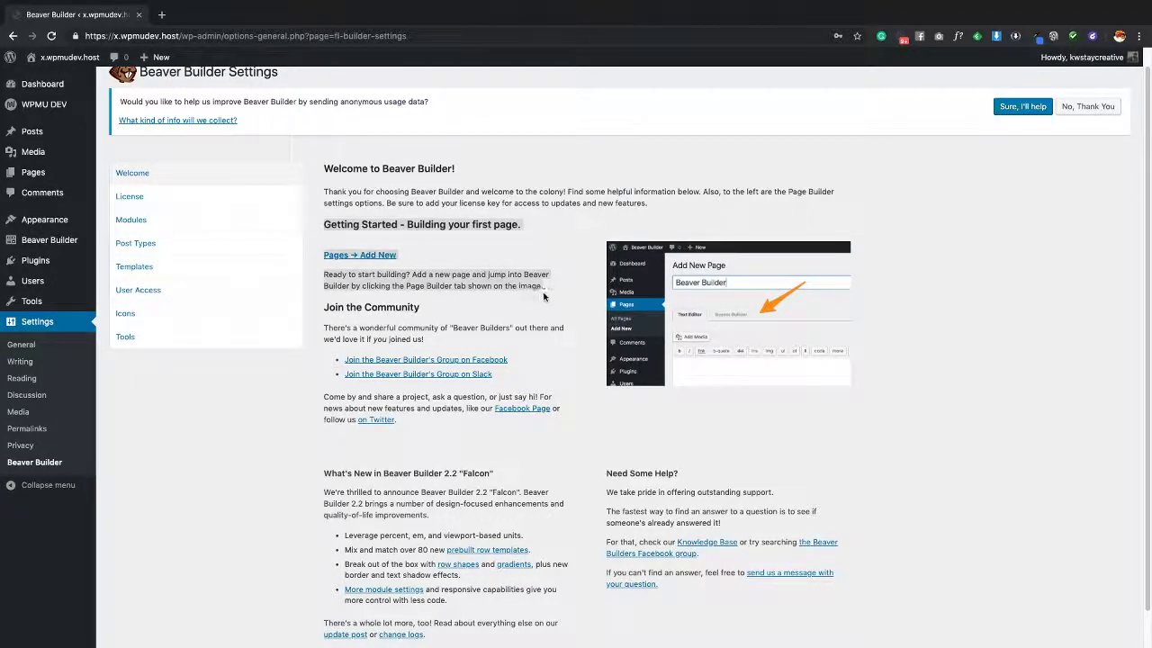
{"action": "left_click", "coordinate": [567, 281]}
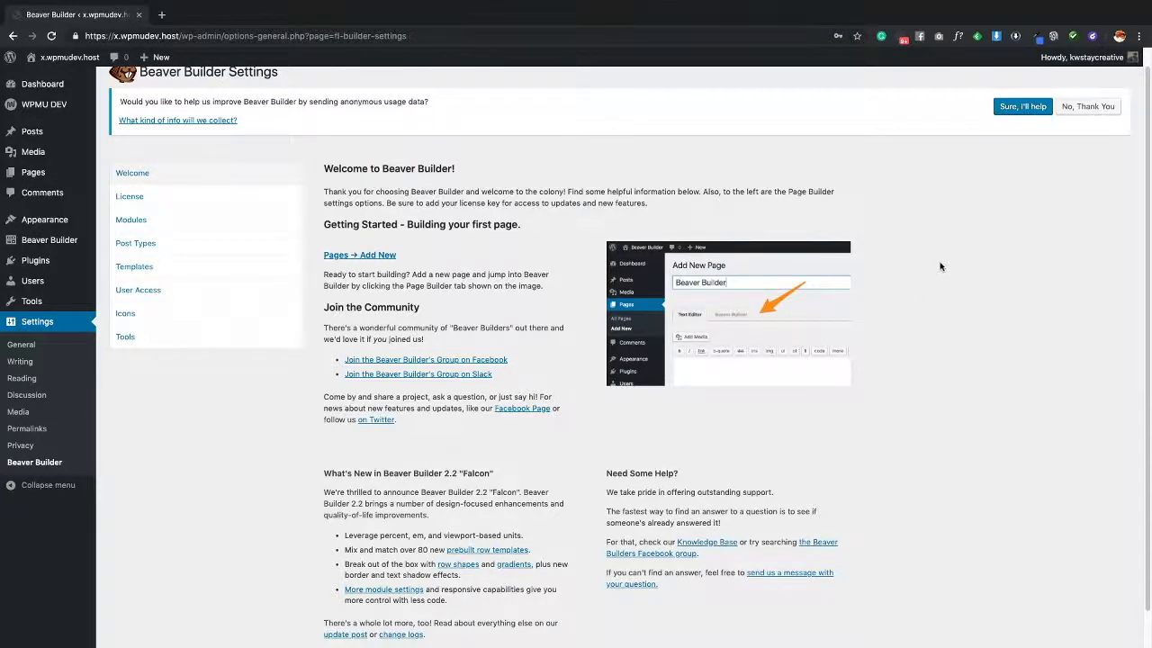
{"action": "scroll", "coordinate": [603, 290], "scroll_direction": "down", "scroll_amount": 1}
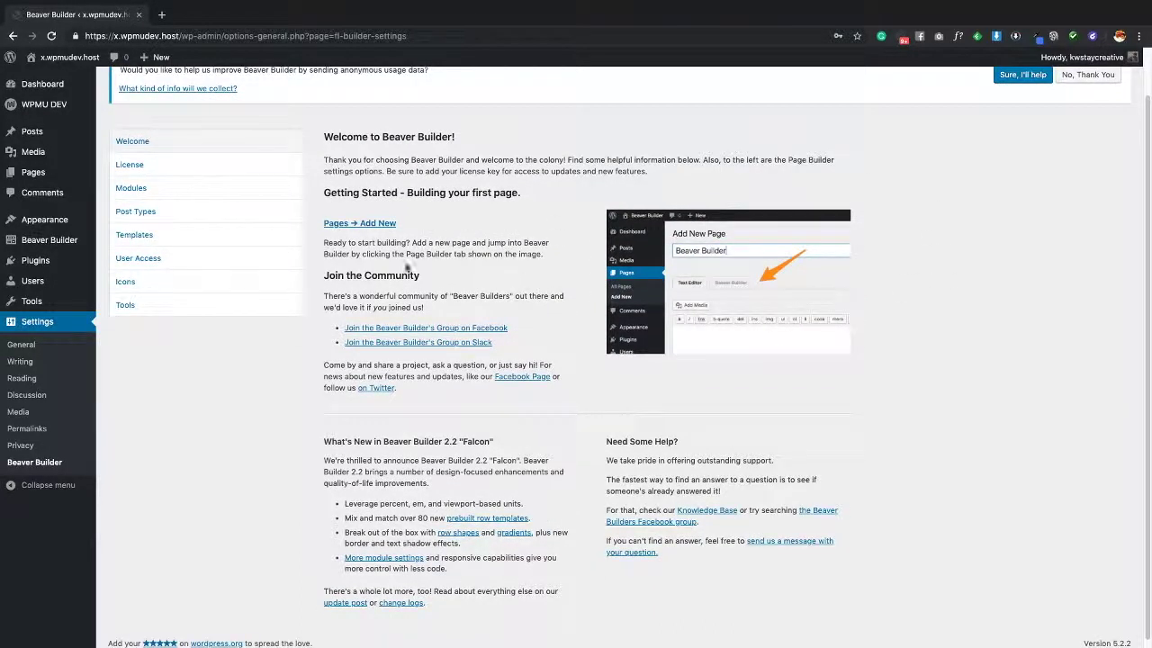
{"action": "left_click_drag", "start_coordinate": [322, 274], "coordinate": [426, 281]}
{"action": "left_click", "coordinate": [426, 281]}
Open the Beaver Builder License settings and inspect the license key field without entering a key
{"action": "left_click", "coordinate": [180, 167]}
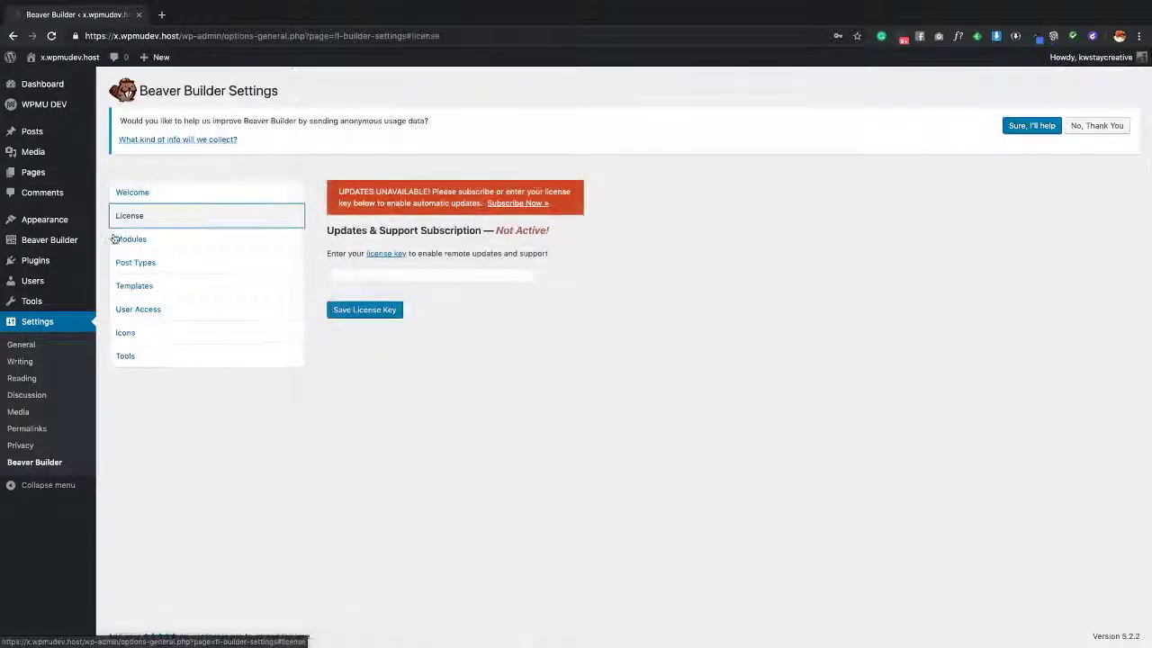
{"action": "left_click", "coordinate": [428, 275]}
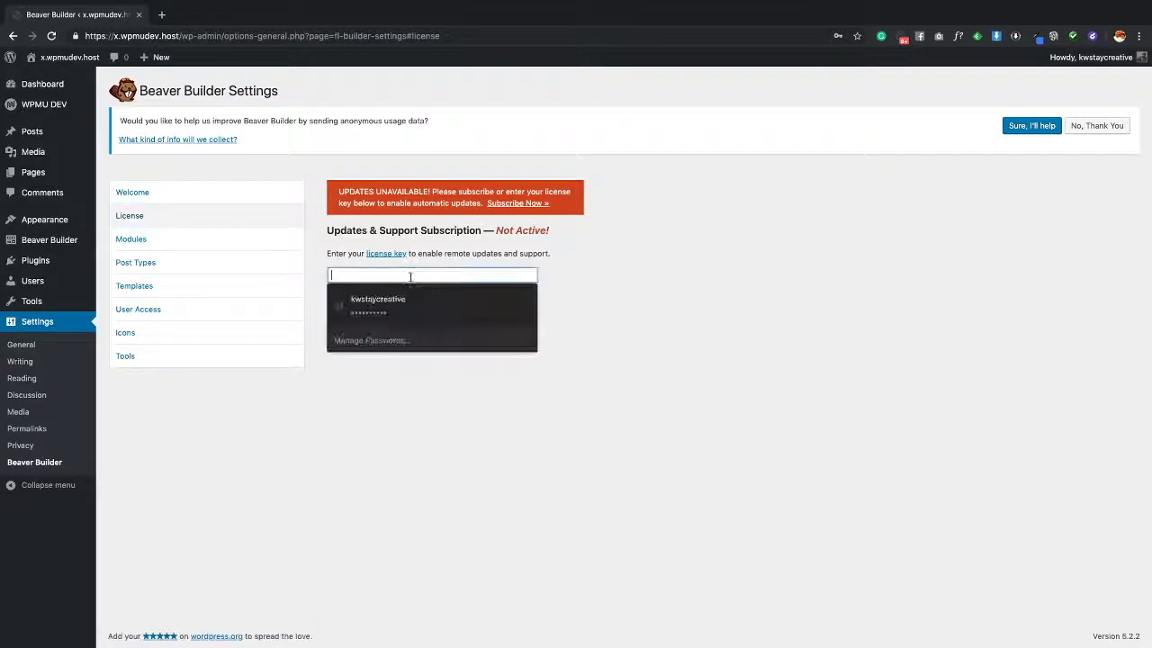
{"action": "left_click", "coordinate": [609, 270]}
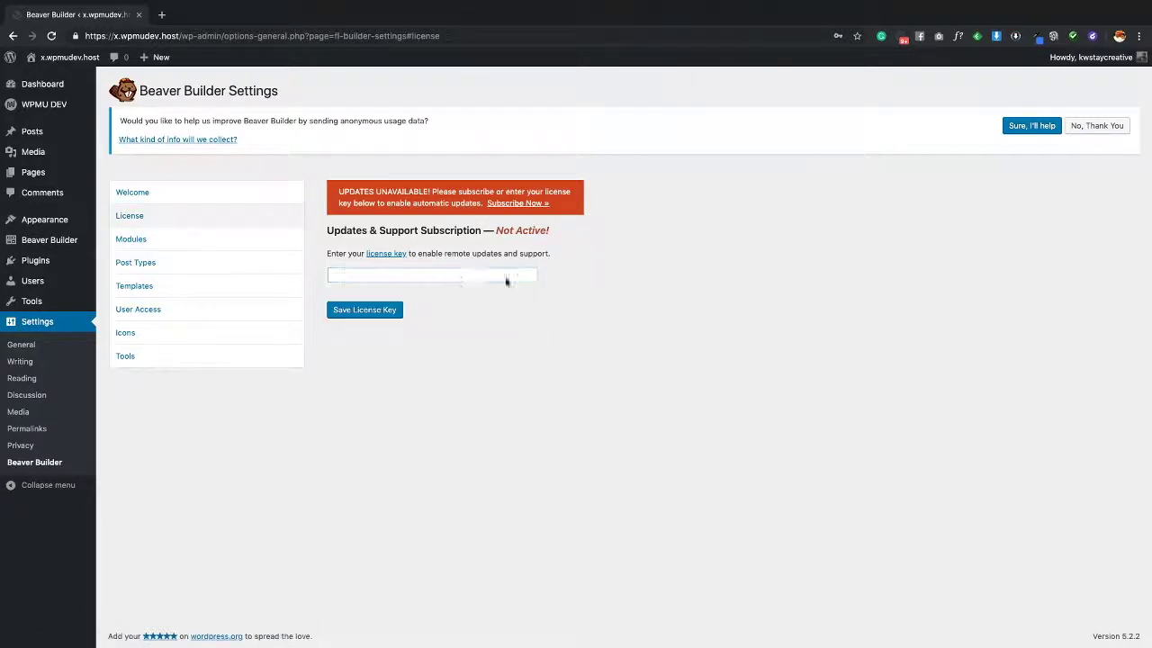
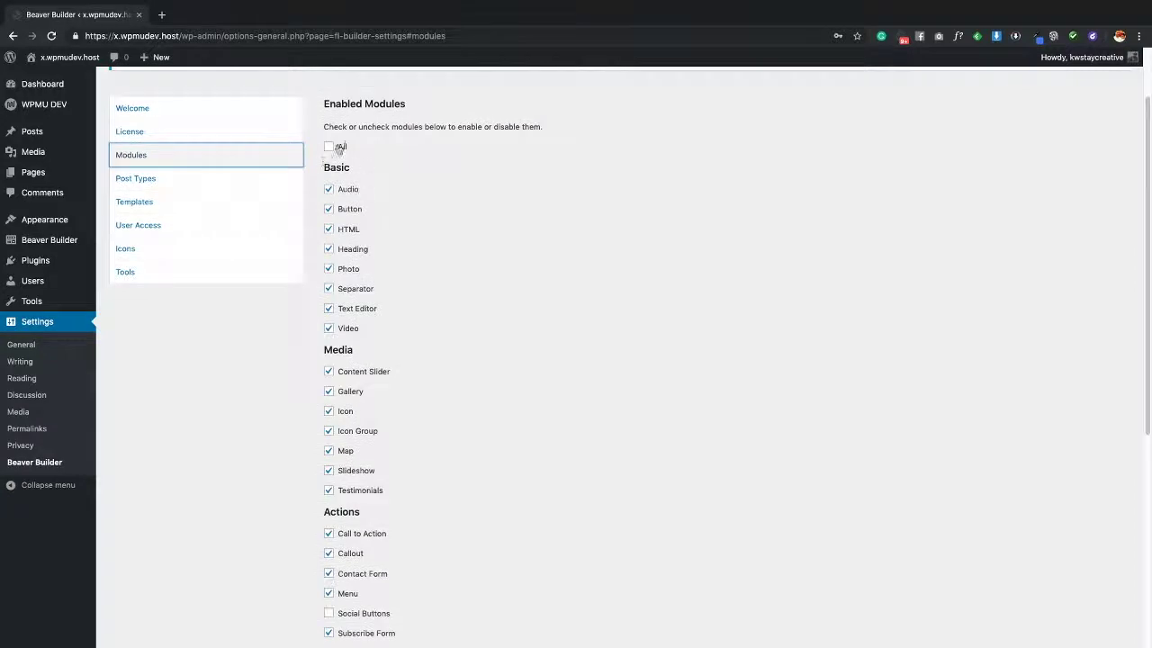
Examine the enabled modules in every category of the Beaver Builder module settings, from Basic to WordPress Widgets
{"action": "scroll", "coordinate": [424, 286], "scroll_direction": "down", "scroll_amount": 2}
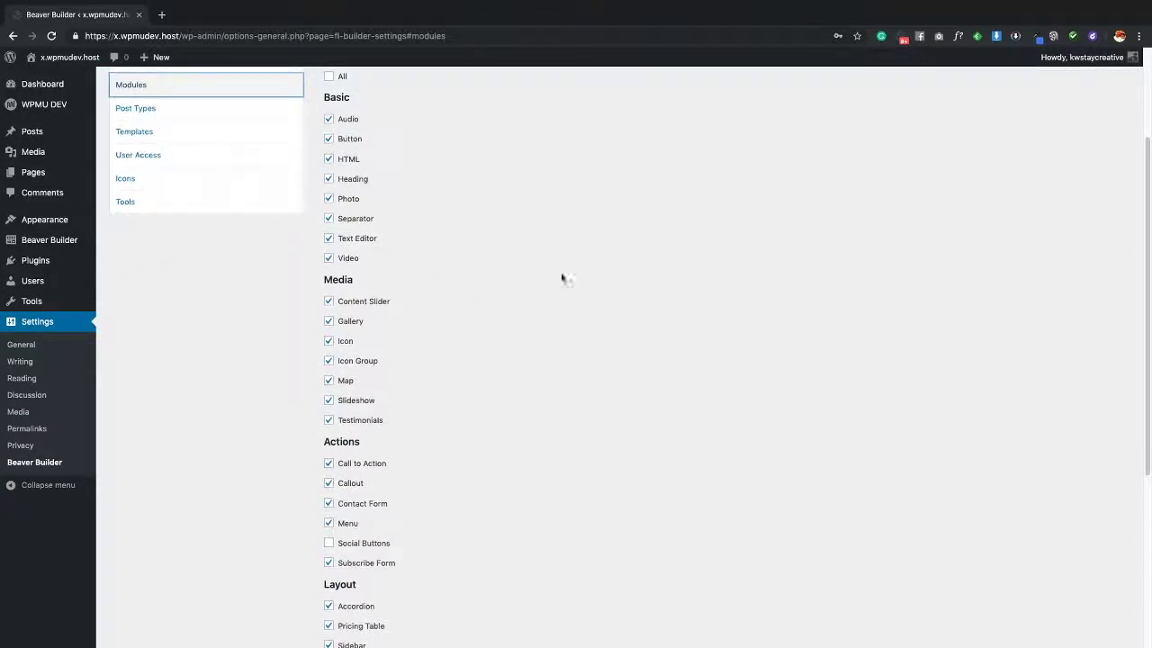
{"action": "scroll", "coordinate": [430, 322], "scroll_direction": "down", "scroll_amount": 3}
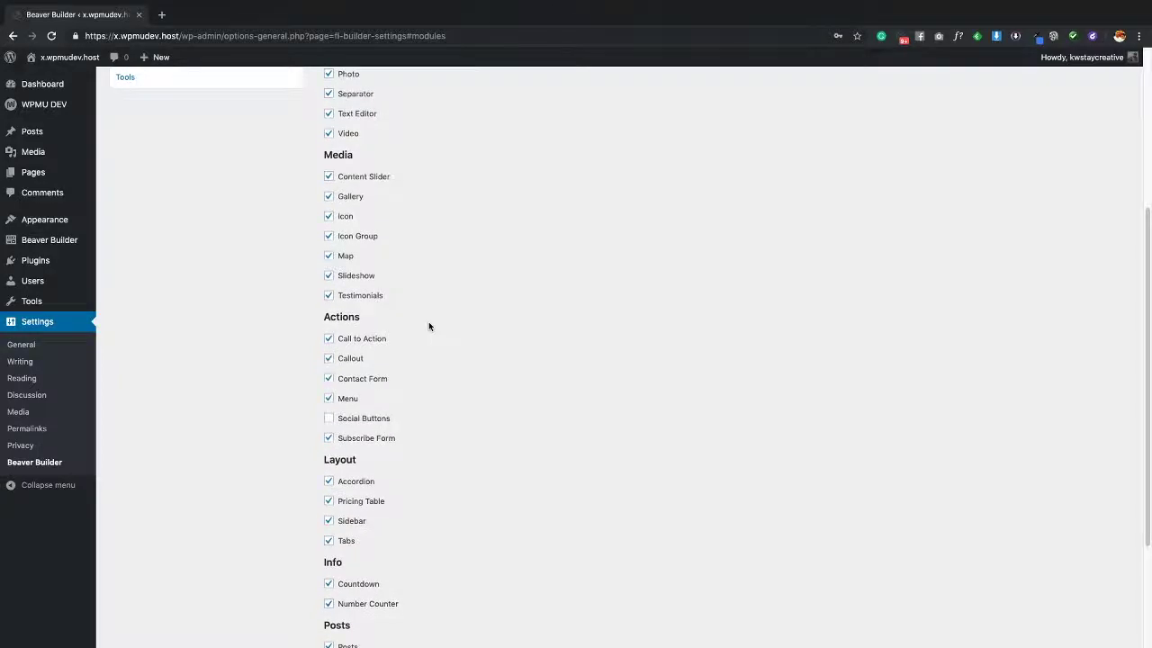
{"action": "scroll", "coordinate": [428, 327], "scroll_direction": "down", "scroll_amount": 2}
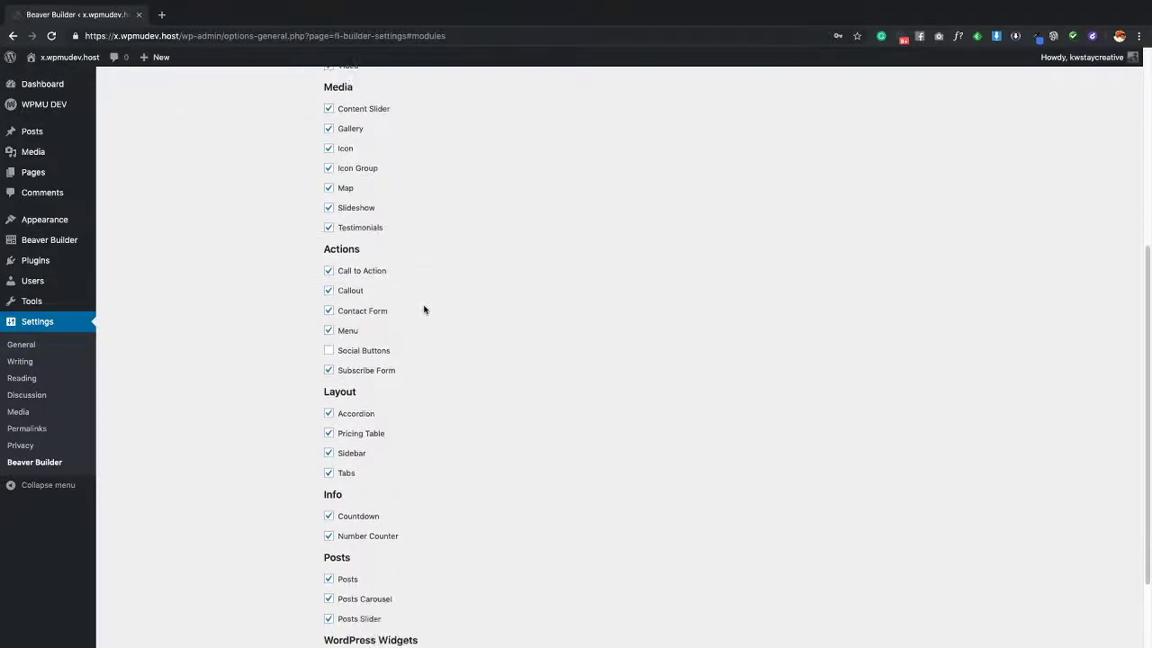
{"action": "scroll", "coordinate": [450, 319], "scroll_direction": "up", "scroll_amount": 6}
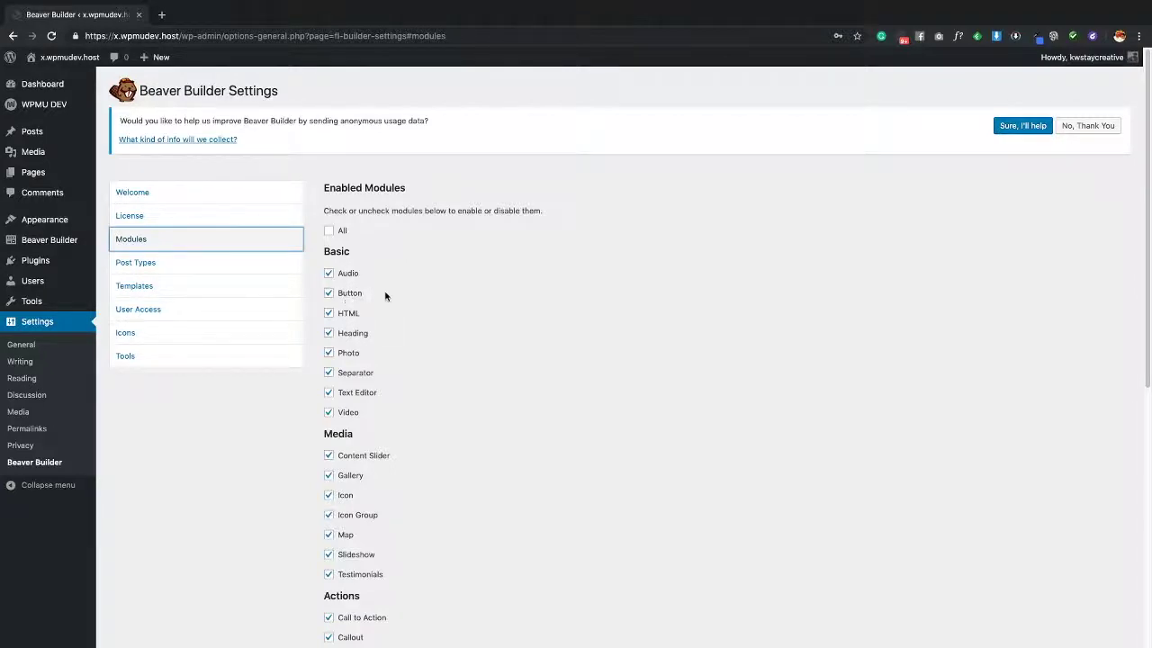
{"action": "scroll", "coordinate": [378, 301], "scroll_direction": "down", "scroll_amount": 1}
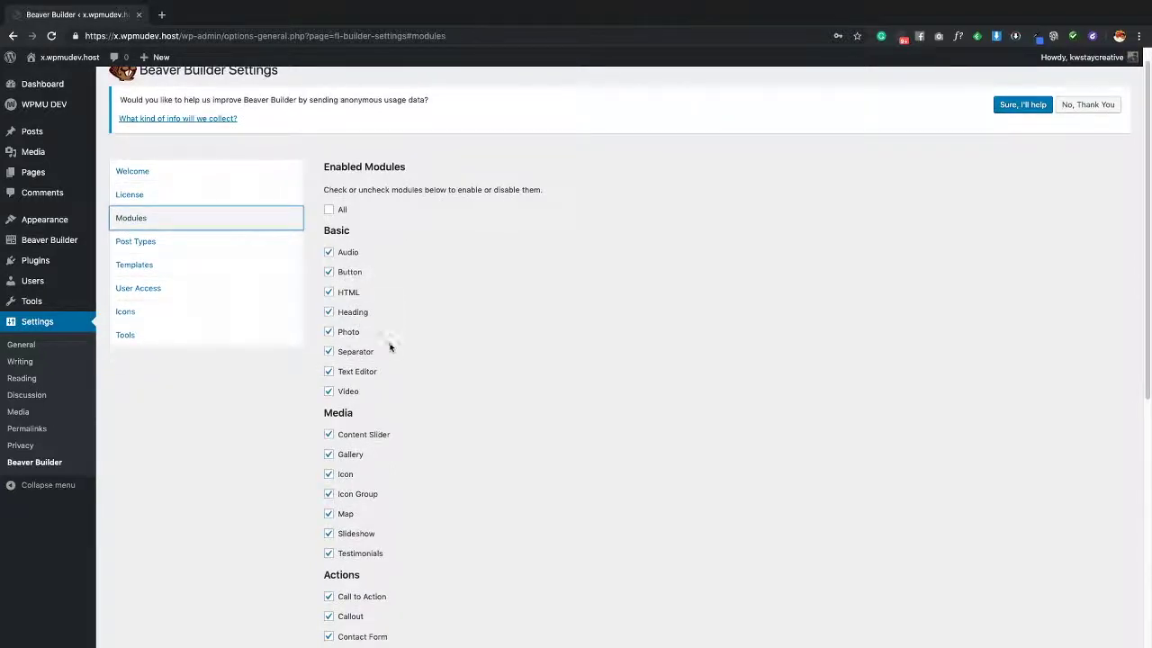
{"action": "scroll", "coordinate": [432, 360], "scroll_direction": "down", "scroll_amount": 1}
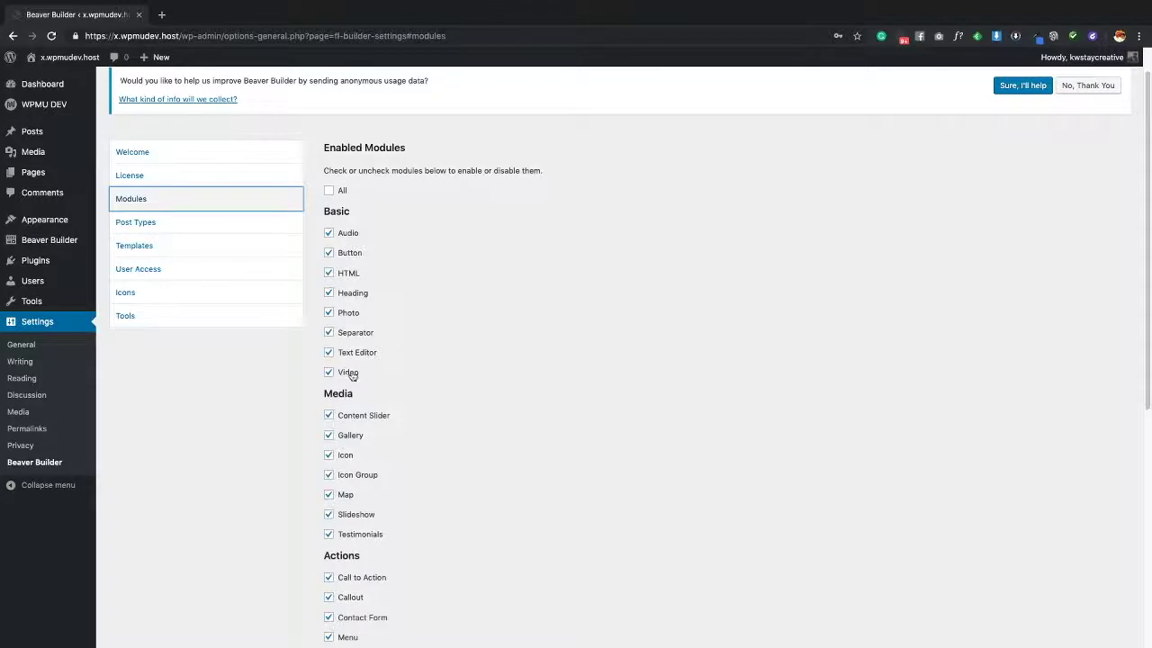
{"action": "scroll", "coordinate": [455, 353], "scroll_direction": "down", "scroll_amount": 5}
{"action": "scroll", "coordinate": [459, 350], "scroll_direction": "down", "scroll_amount": 2}
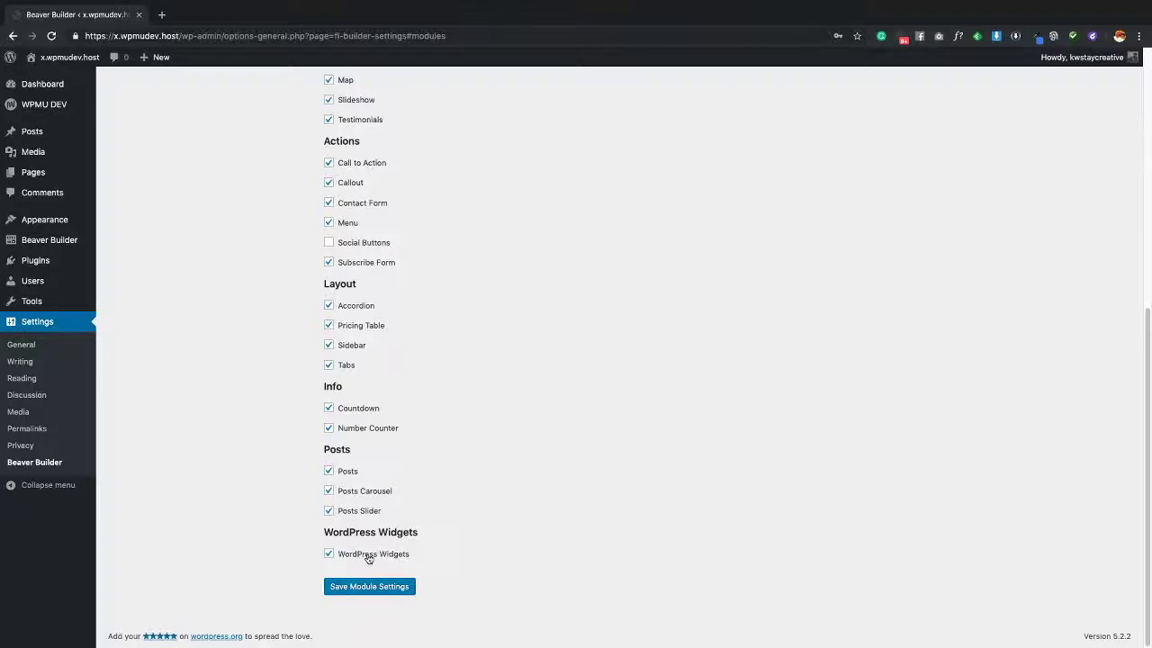
{"action": "scroll", "coordinate": [457, 536], "scroll_direction": "up", "scroll_amount": 2}
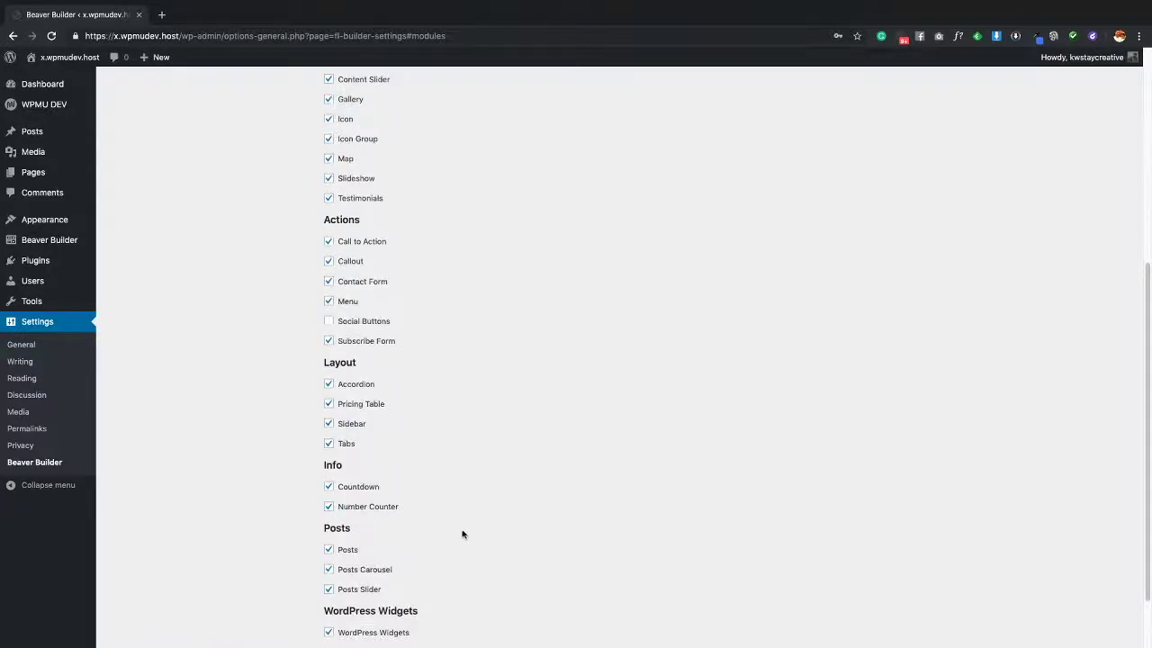
{"action": "scroll", "coordinate": [450, 486], "scroll_direction": "up", "scroll_amount": 1}
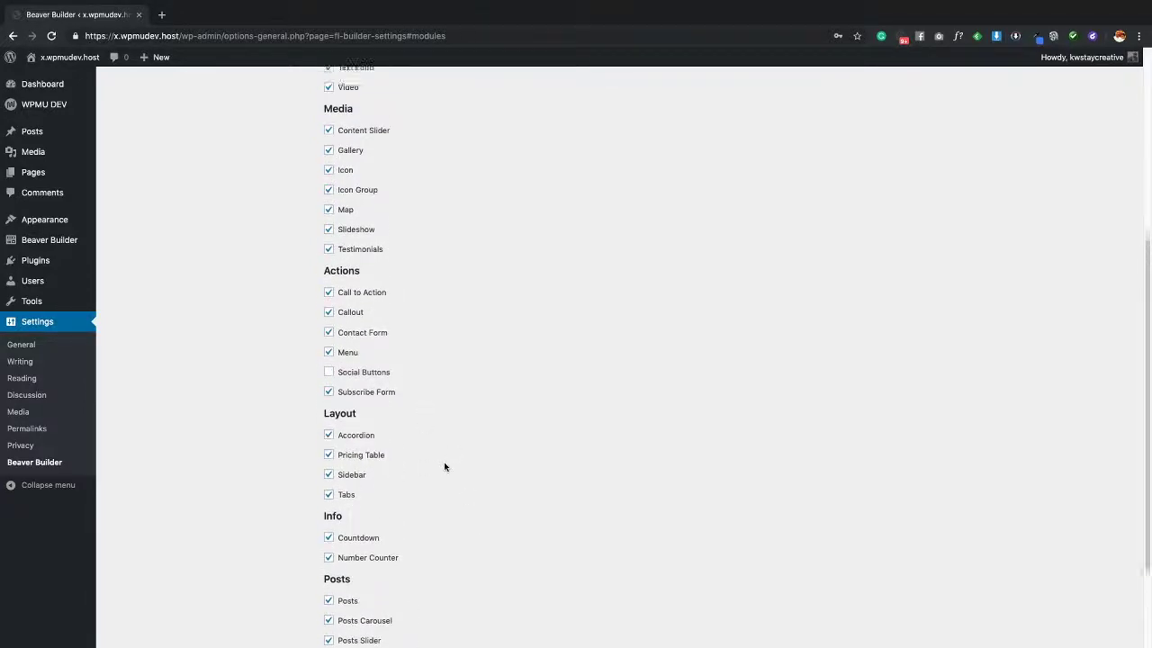
{"action": "scroll", "coordinate": [445, 465], "scroll_direction": "up", "scroll_amount": 8}
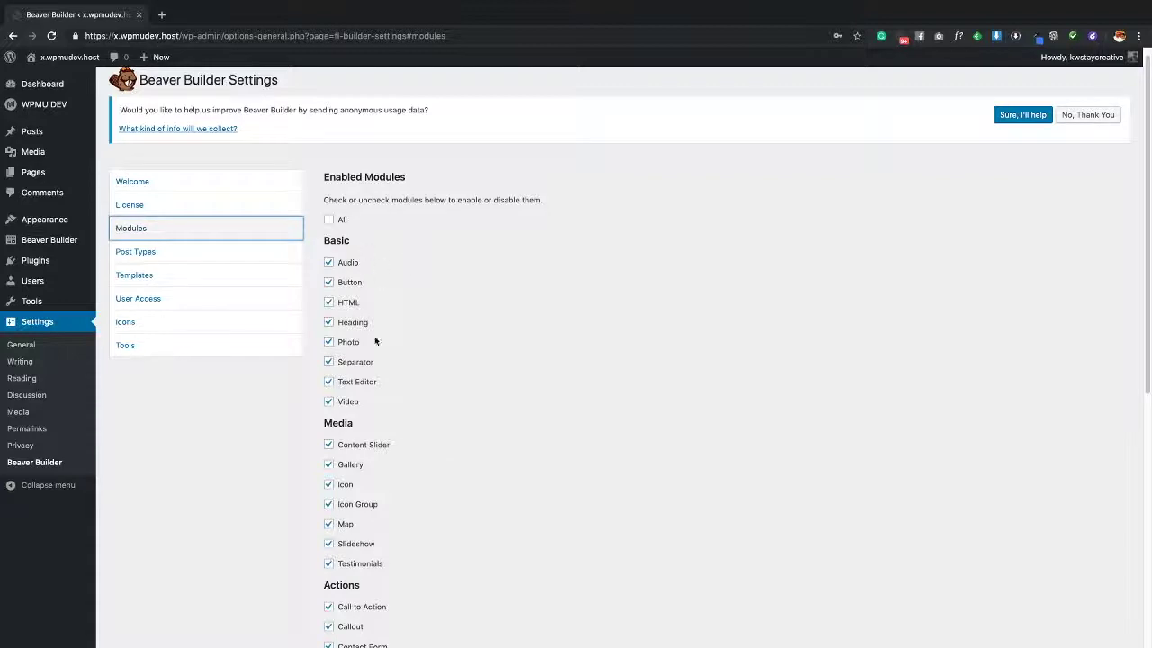
{"action": "scroll", "coordinate": [421, 328], "scroll_direction": "down", "scroll_amount": 5}
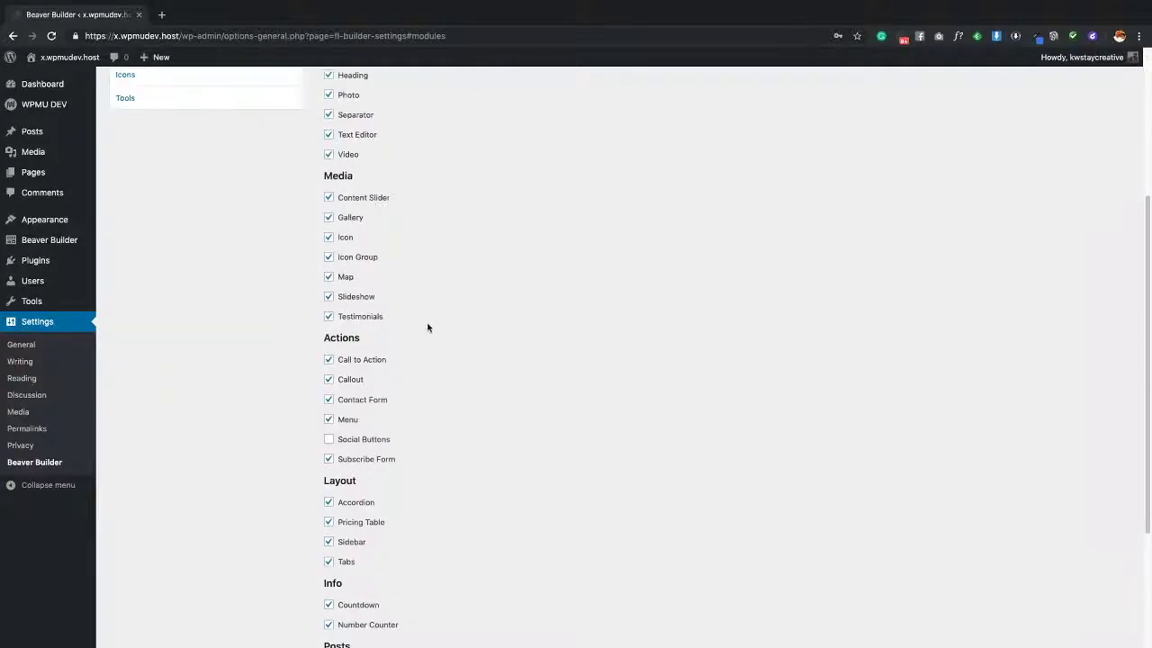
{"action": "scroll", "coordinate": [432, 270], "scroll_direction": "up", "scroll_amount": 5}
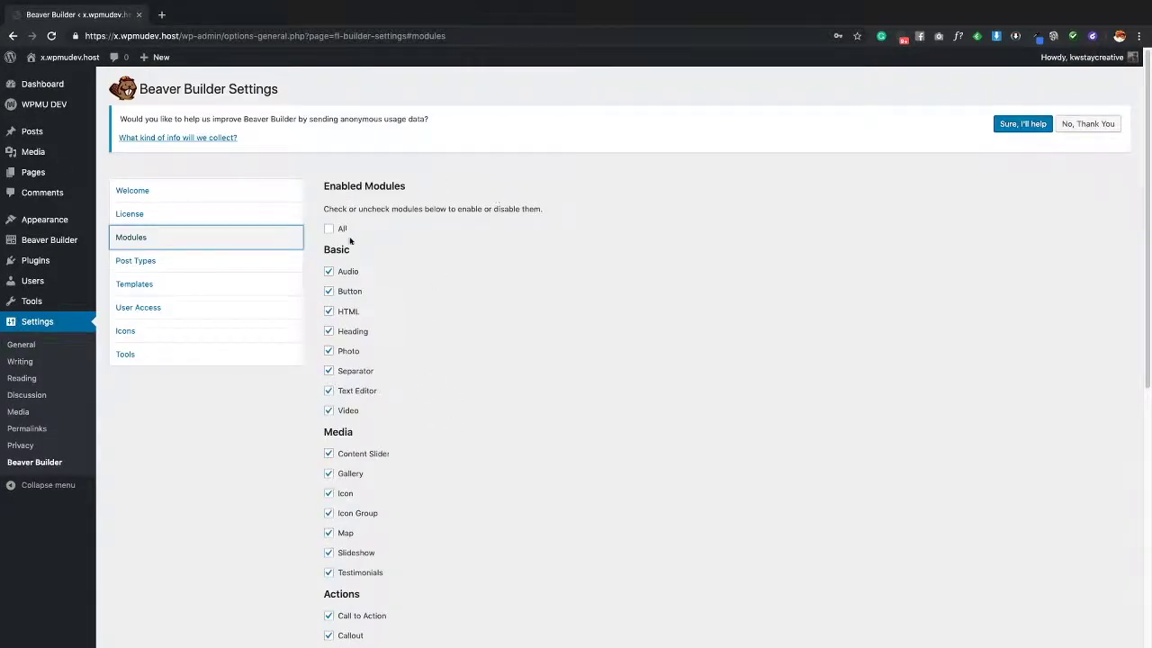
{"action": "scroll", "coordinate": [407, 387], "scroll_direction": "down", "scroll_amount": 2}
{"action": "scroll", "coordinate": [410, 413], "scroll_direction": "down", "scroll_amount": 4}
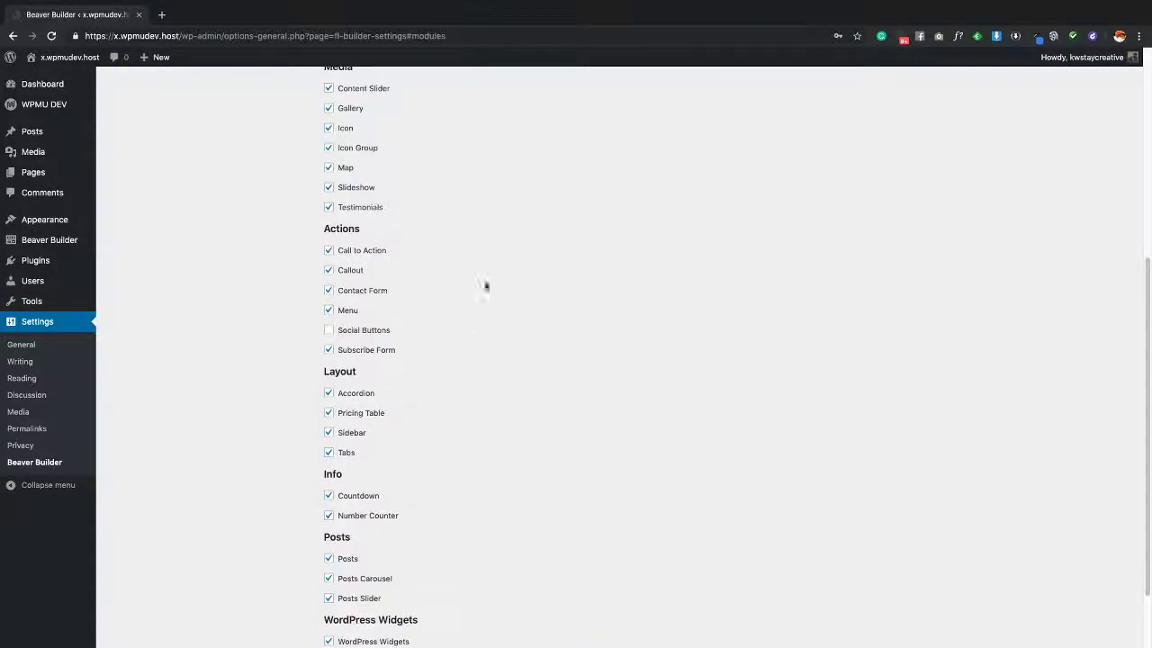
{"action": "scroll", "coordinate": [384, 306], "scroll_direction": "down", "scroll_amount": 1}
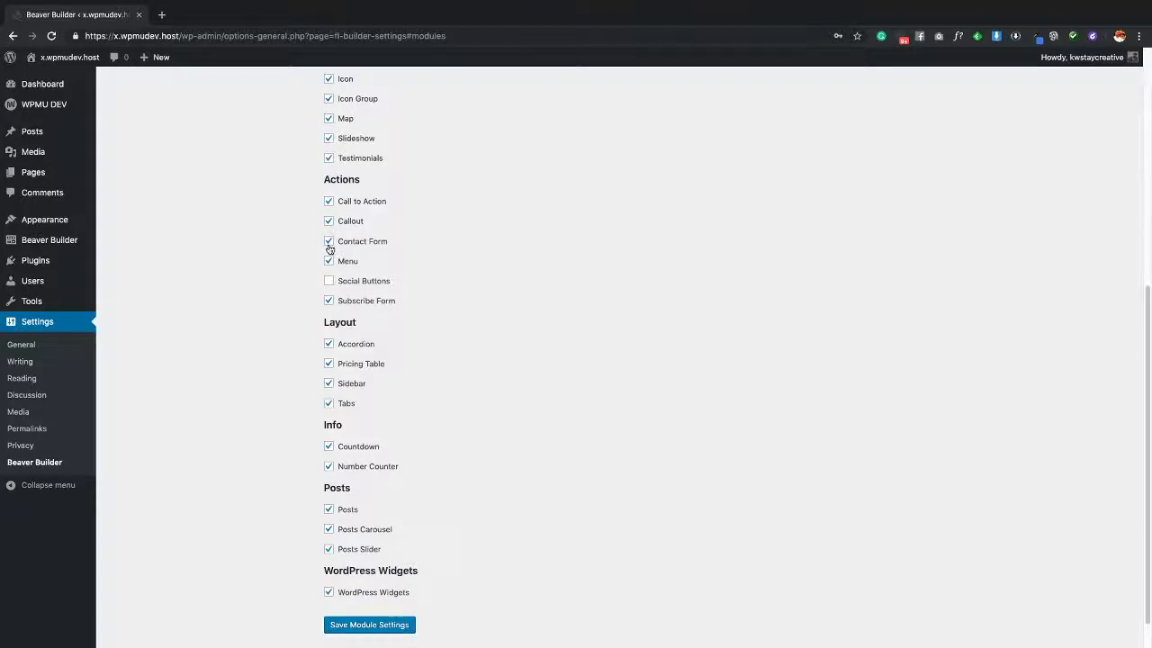
{"action": "scroll", "coordinate": [443, 297], "scroll_direction": "up", "scroll_amount": 5}
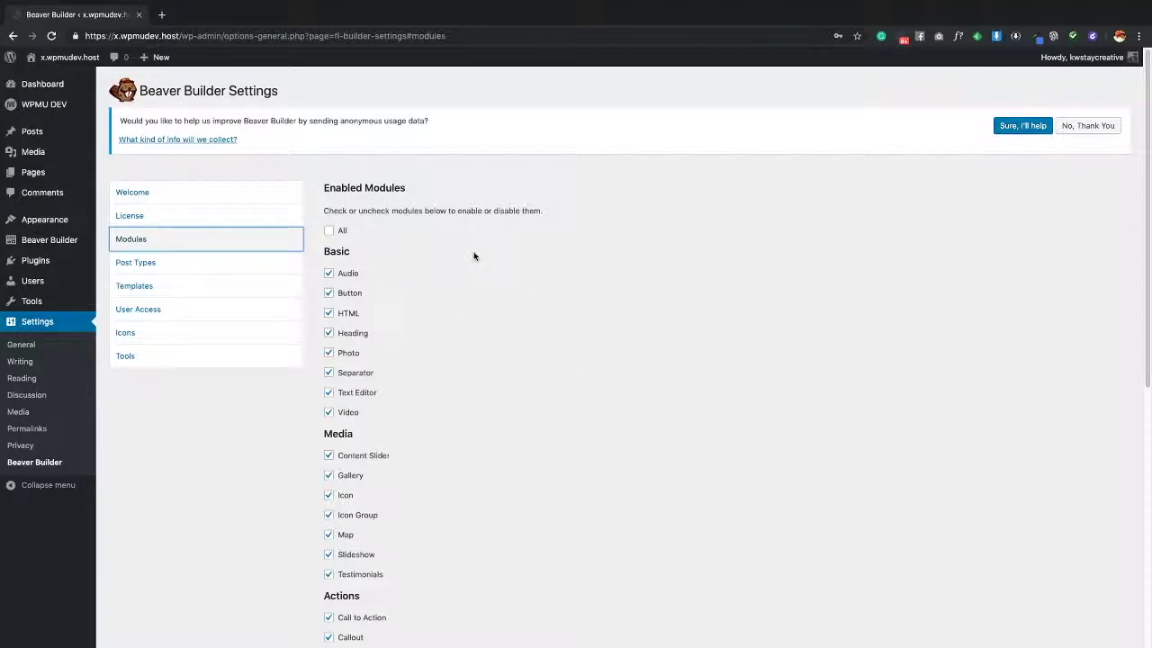
Open the Post Types settings to review which content types the builder works with
{"action": "left_click", "coordinate": [177, 270]}
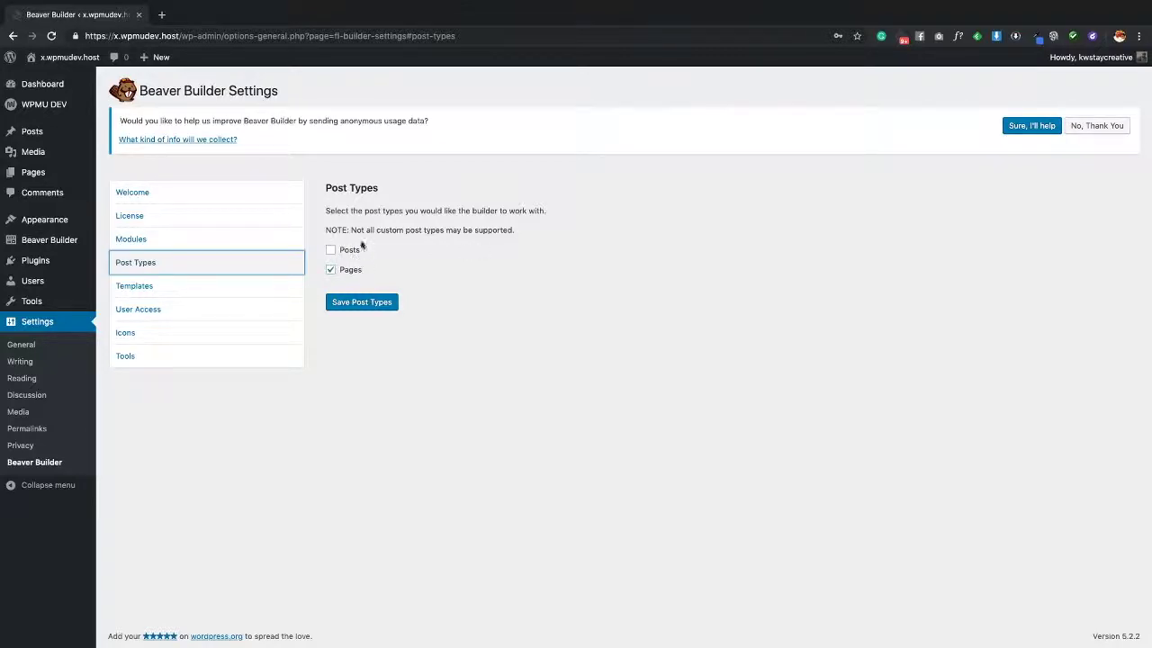
{"action": "left_click", "coordinate": [438, 254]}
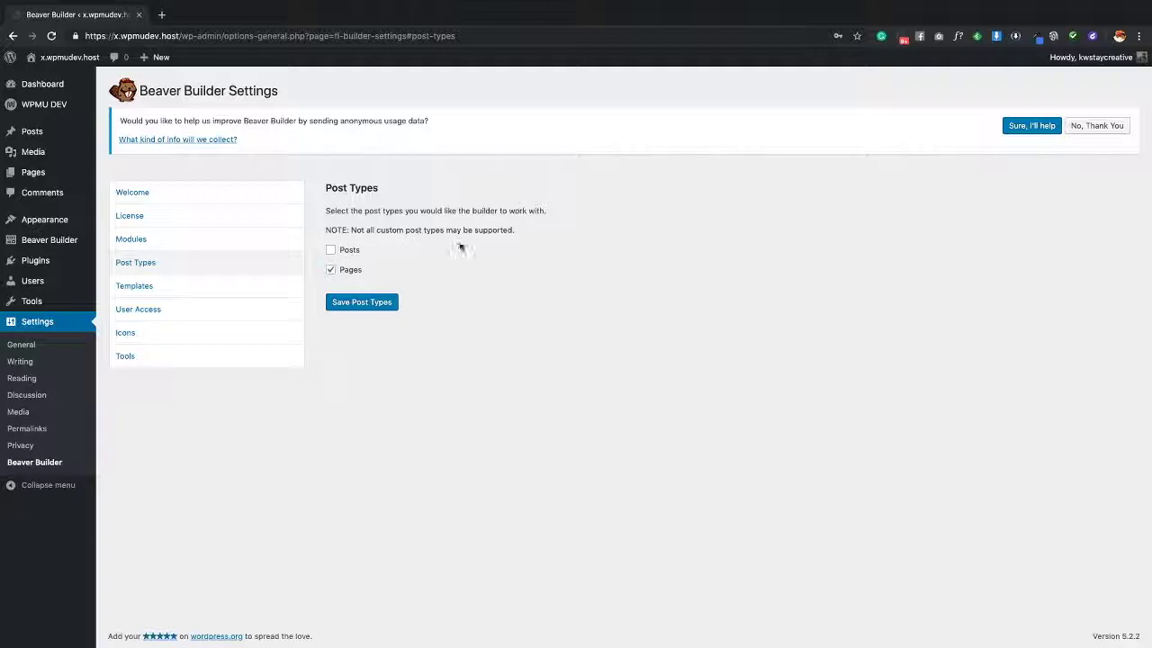
Review the Beaver Builder Templates setting and the frontend and admin permissions in the User Access settings
{"action": "left_click", "coordinate": [187, 288]}
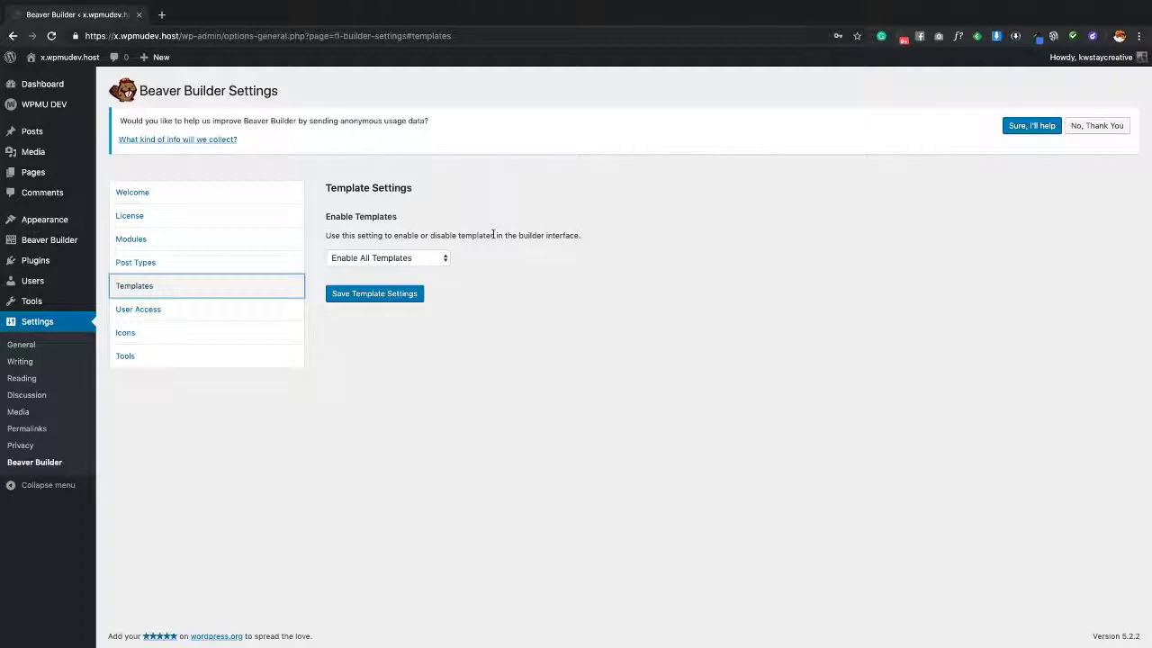
{"action": "left_click", "coordinate": [144, 312]}
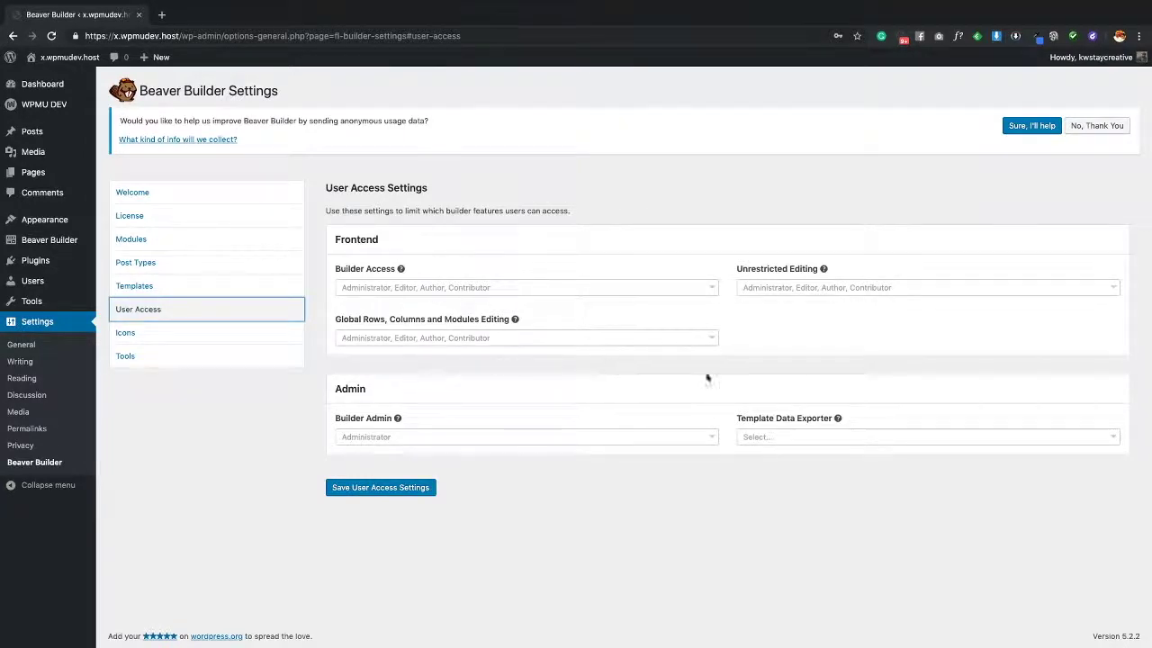
{"action": "mouse_move", "coordinate": [823, 269]}
{"action": "mouse_move", "coordinate": [397, 418]}
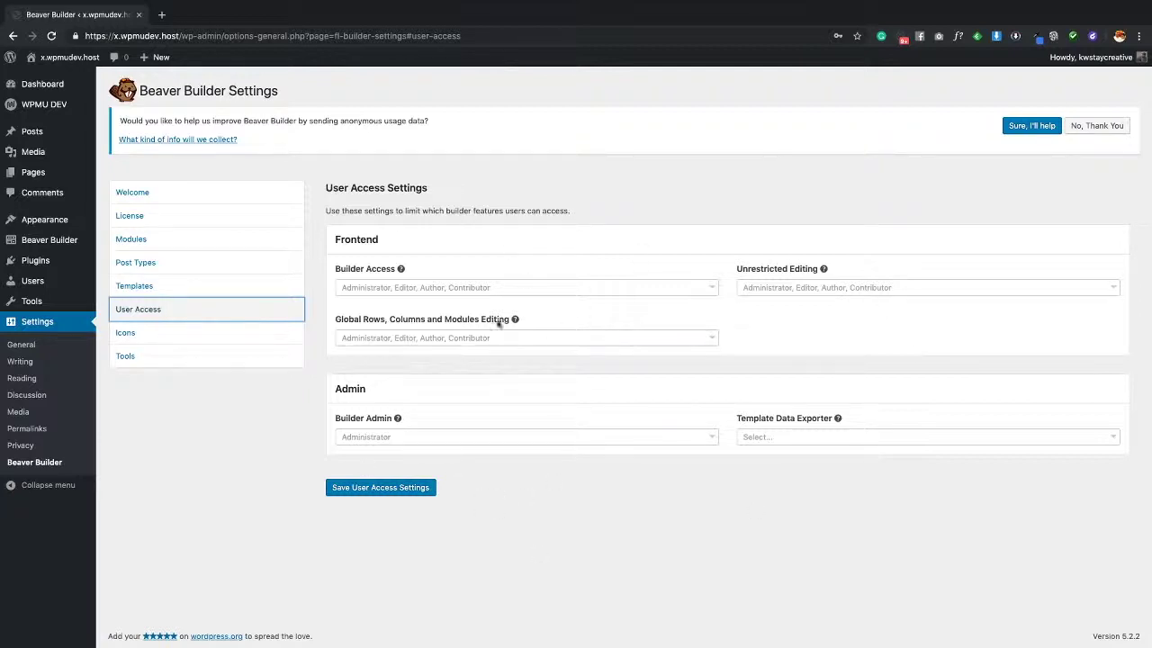
{"action": "left_click", "coordinate": [707, 188]}
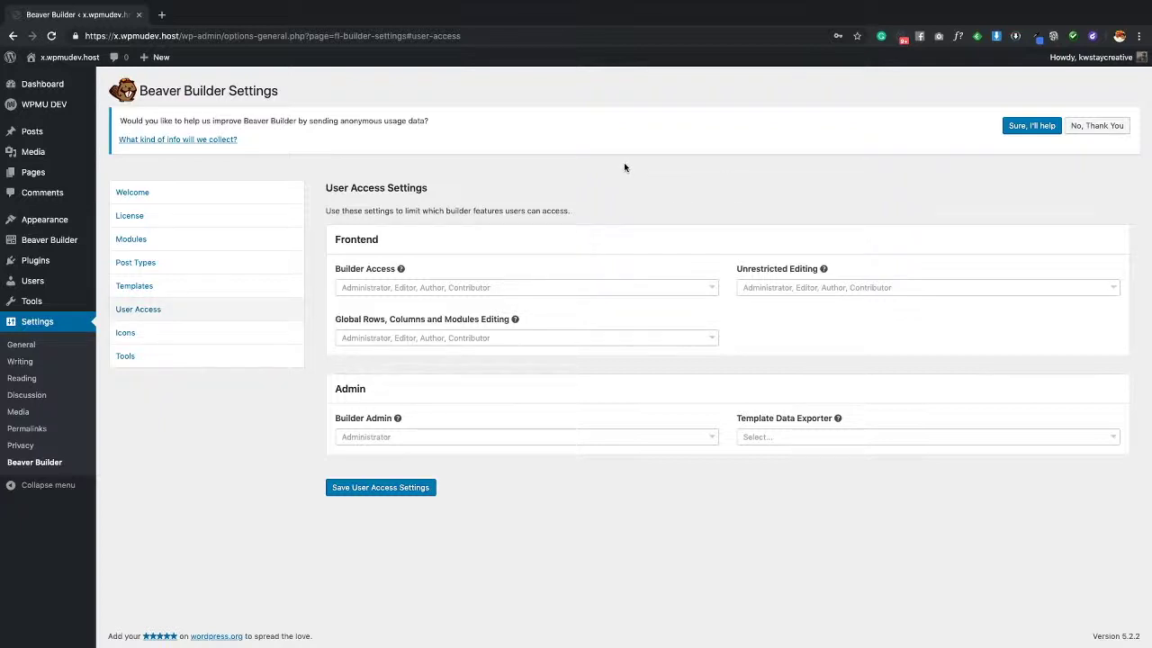
Open the Beaver Builder Icons settings and check which icon sets are enabled
{"action": "left_click", "coordinate": [155, 335]}
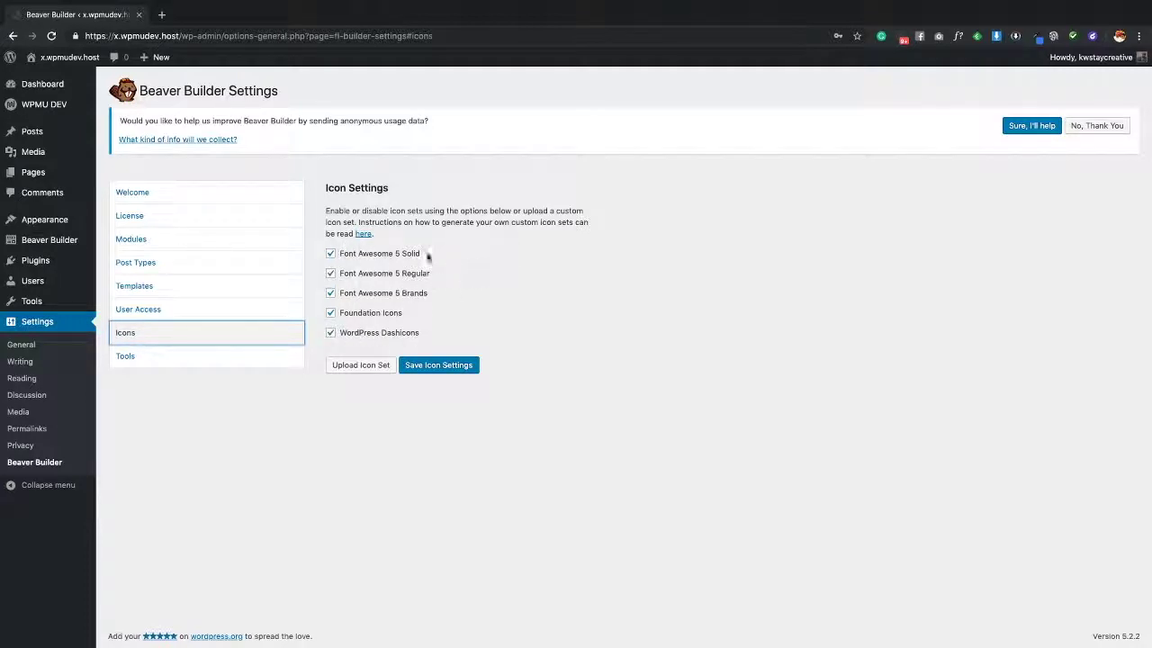
{"action": "left_click", "coordinate": [583, 283]}
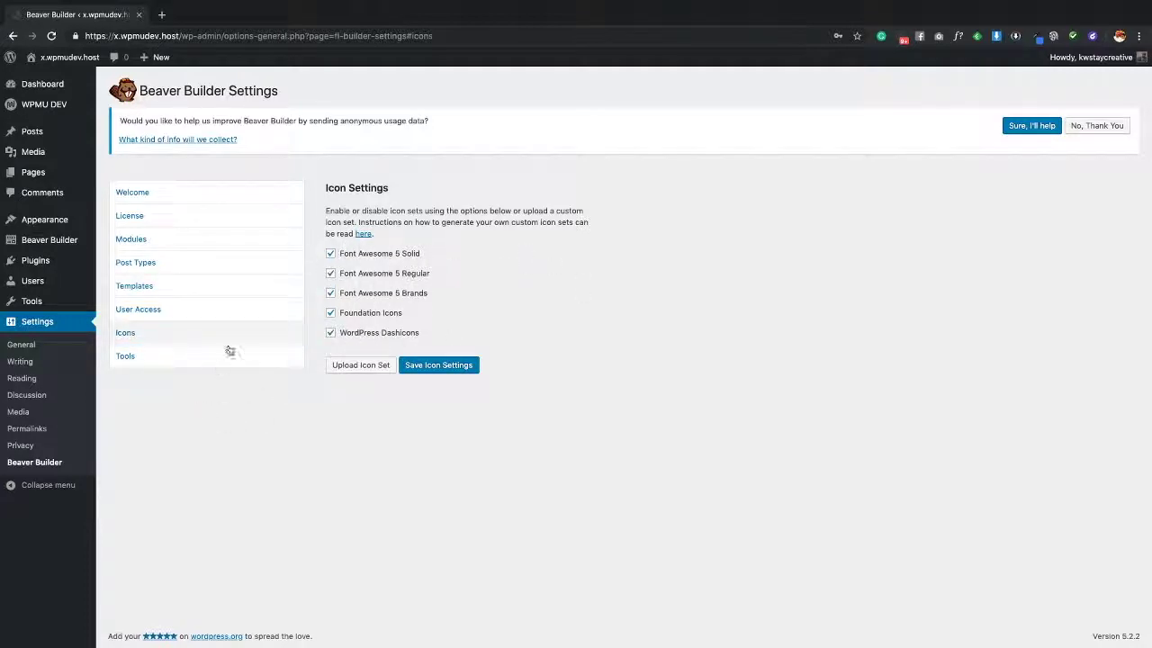
Read the Beaver Builder Tools settings for cache clearing, debug mode, usage data and uninstalling, and return to the Welcome page
{"action": "left_click", "coordinate": [183, 359]}
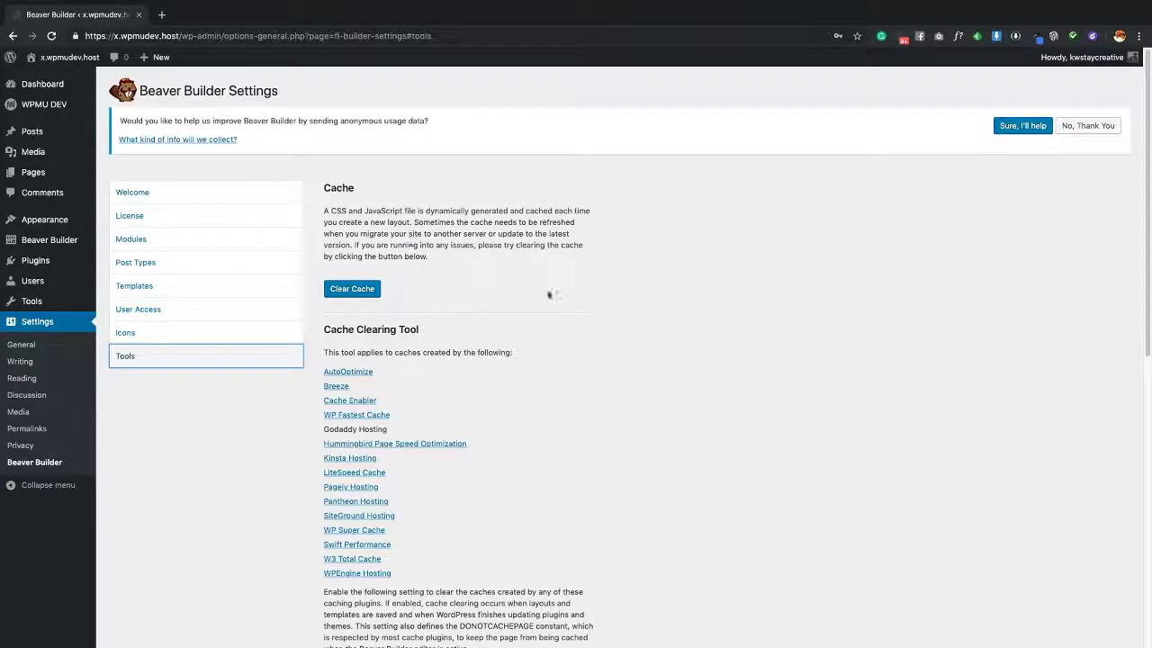
{"action": "scroll", "coordinate": [520, 311], "scroll_direction": "down", "scroll_amount": 5}
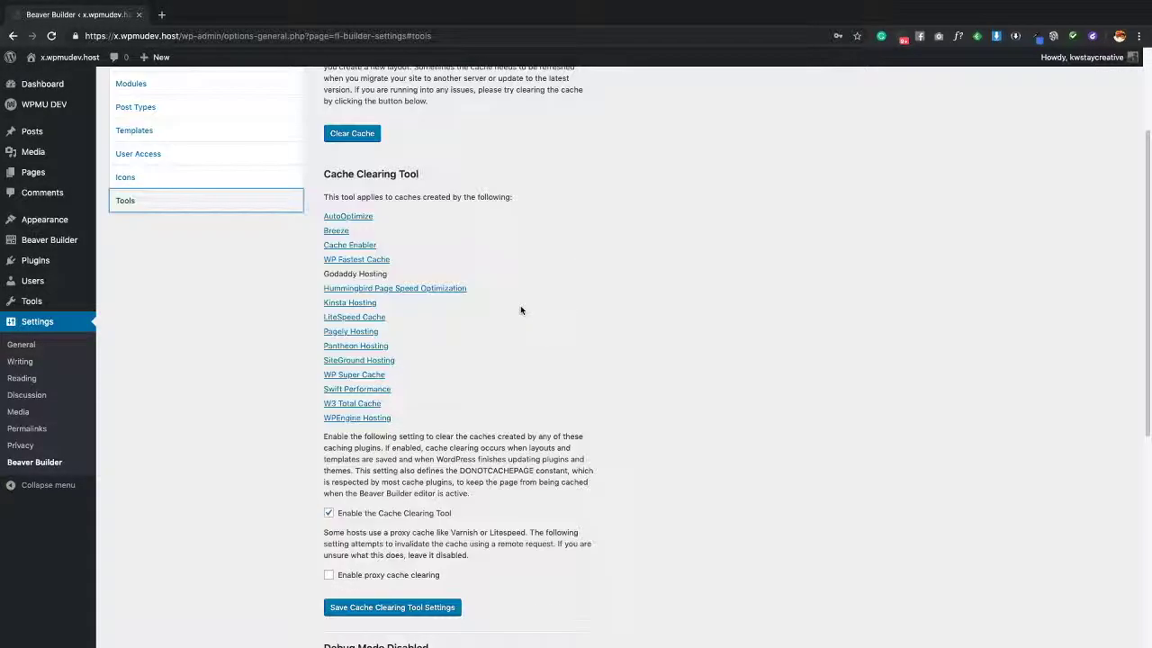
{"action": "scroll", "coordinate": [520, 305], "scroll_direction": "up", "scroll_amount": 4}
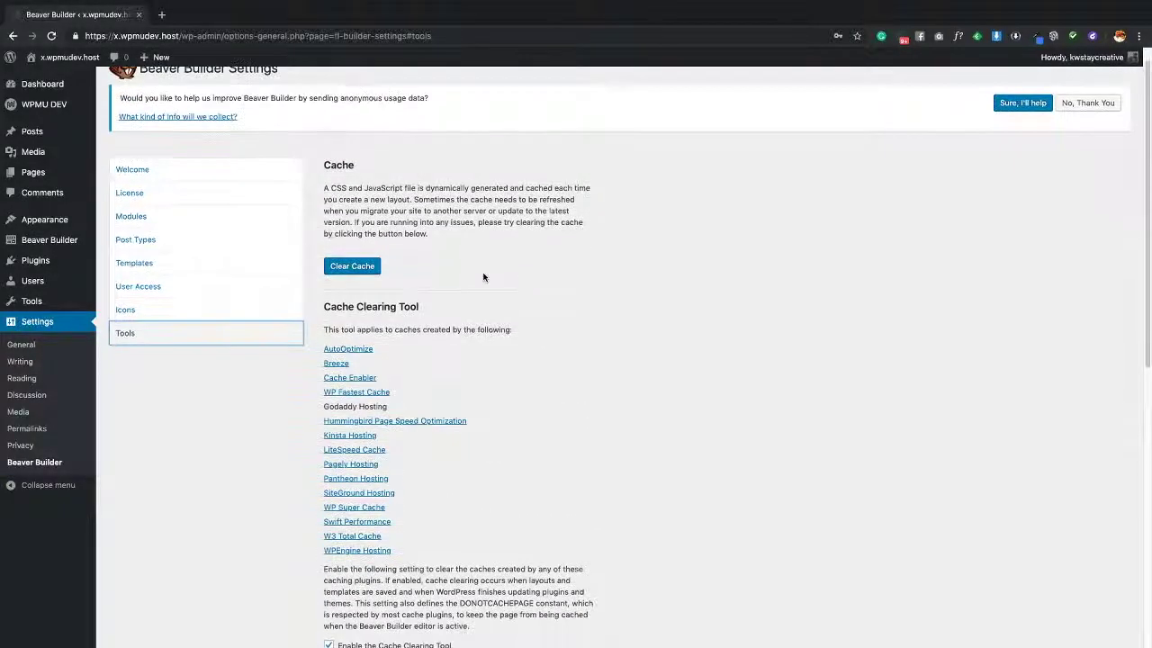
{"action": "scroll", "coordinate": [483, 277], "scroll_direction": "down", "scroll_amount": 1}
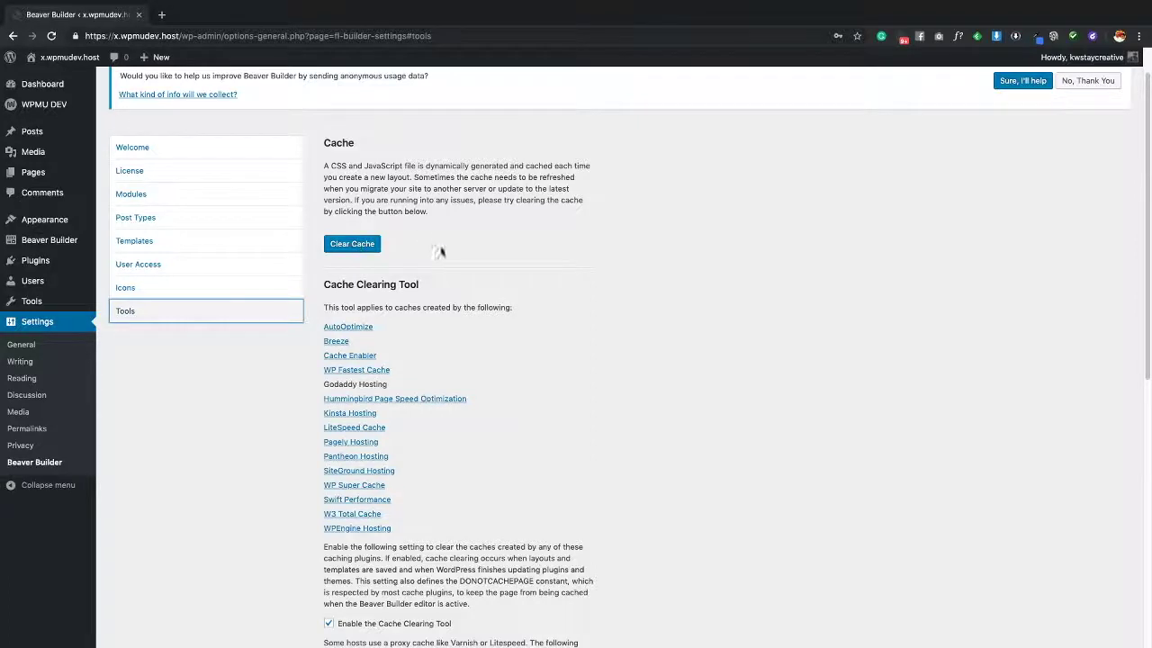
{"action": "scroll", "coordinate": [486, 221], "scroll_direction": "down", "scroll_amount": 3}
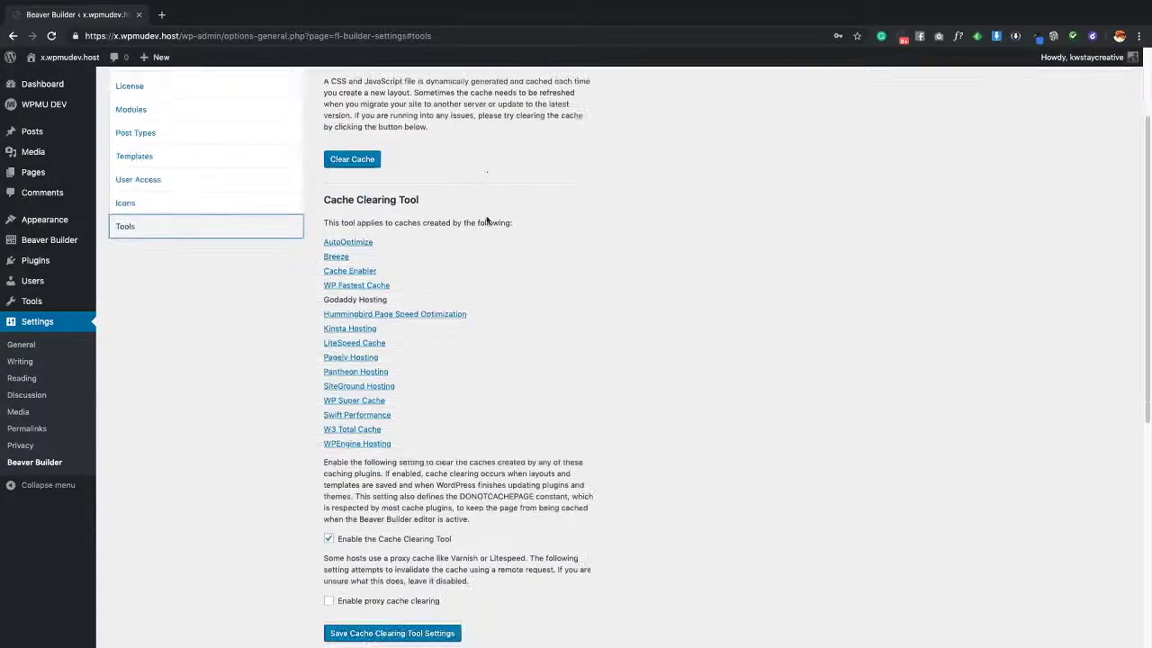
{"action": "scroll", "coordinate": [486, 220], "scroll_direction": "down", "scroll_amount": 5}
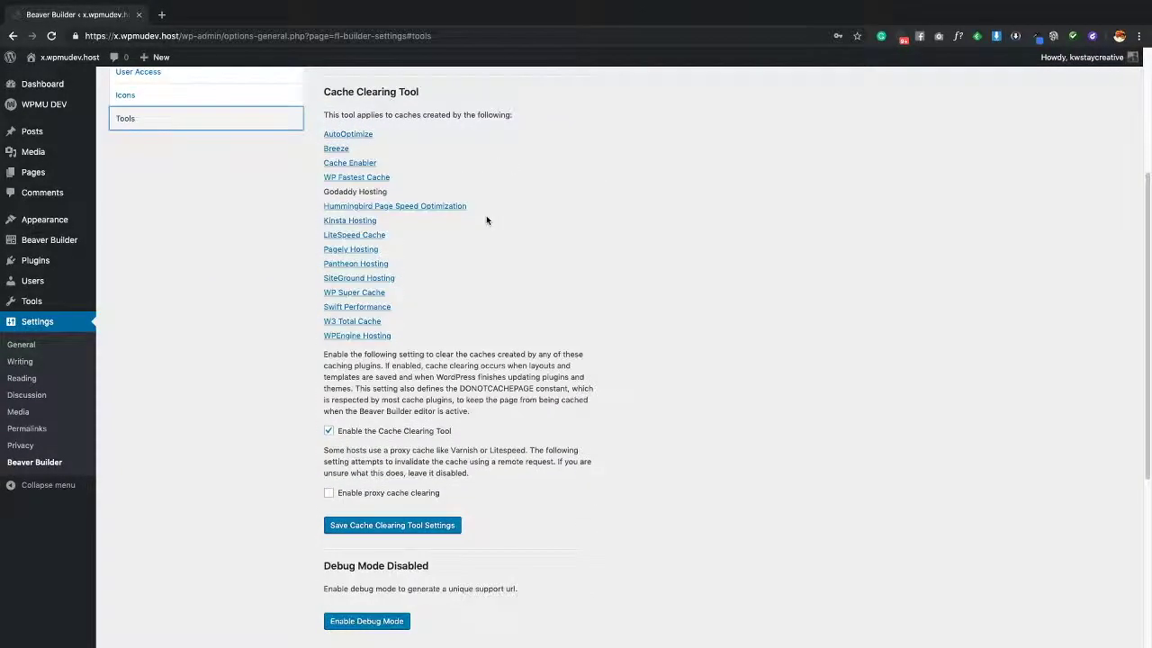
{"action": "scroll", "coordinate": [431, 355], "scroll_direction": "down", "scroll_amount": 1}
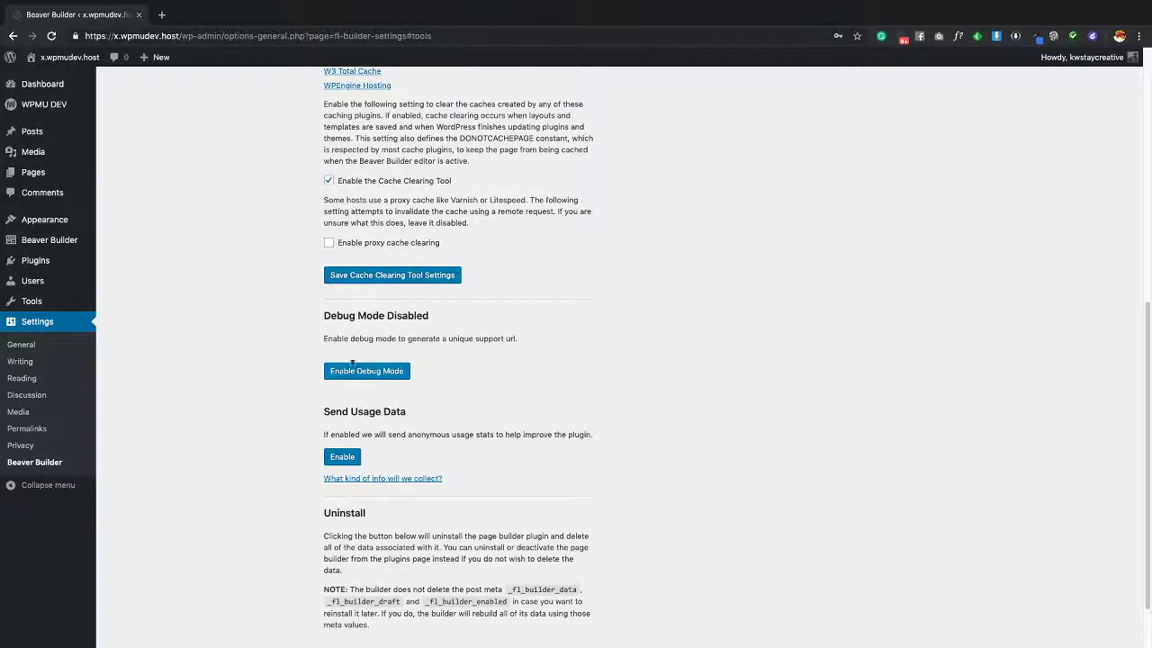
{"action": "scroll", "coordinate": [377, 328], "scroll_direction": "down", "scroll_amount": 3}
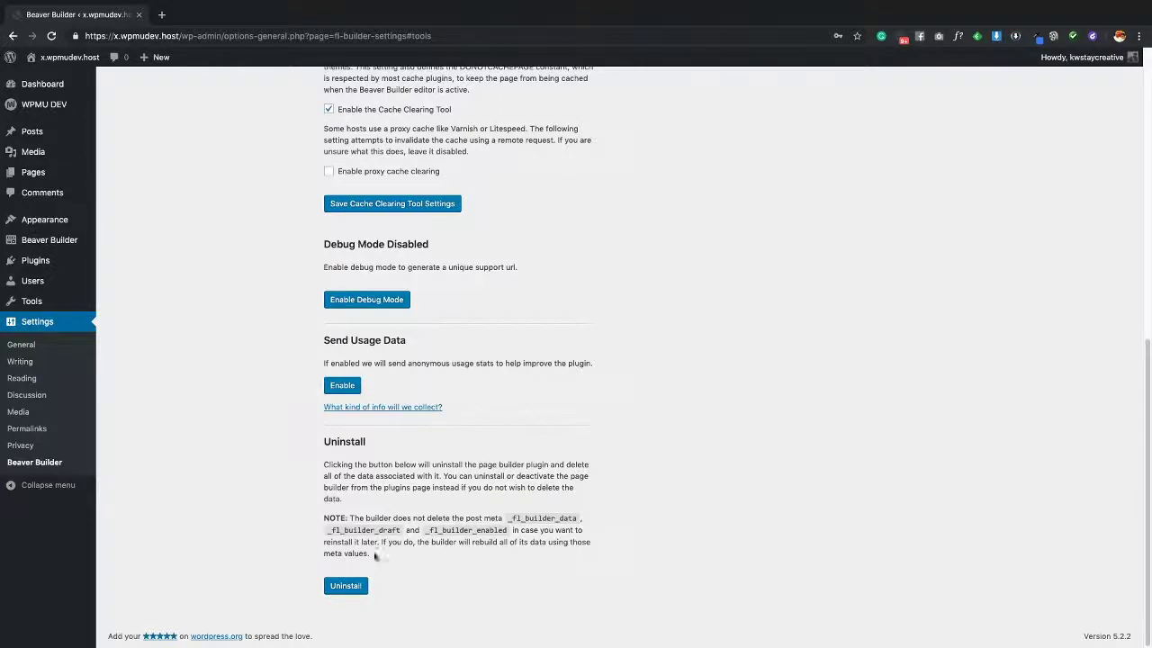
{"action": "left_click", "coordinate": [352, 591]}
{"action": "left_click", "coordinate": [157, 200]}
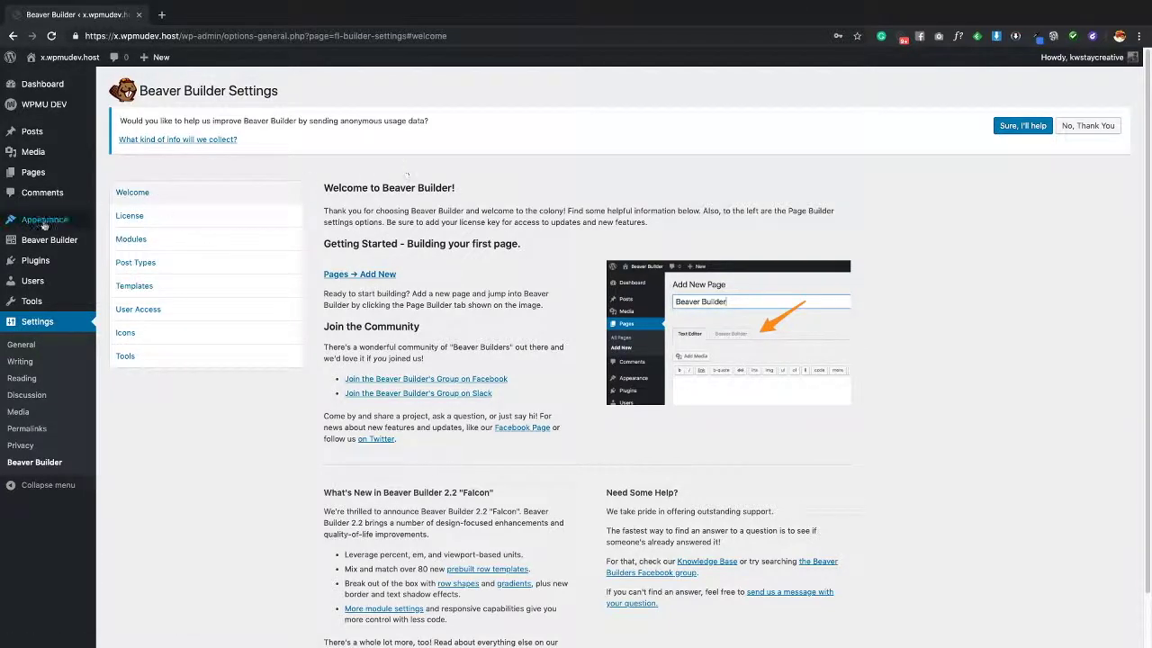
Open the installed WordPress themes and compare the Beaver Builder Child Theme with the Beaver Builder Theme and Astra
{"action": "mouse_move", "coordinate": [44, 222]}
{"action": "left_click", "coordinate": [117, 222]}
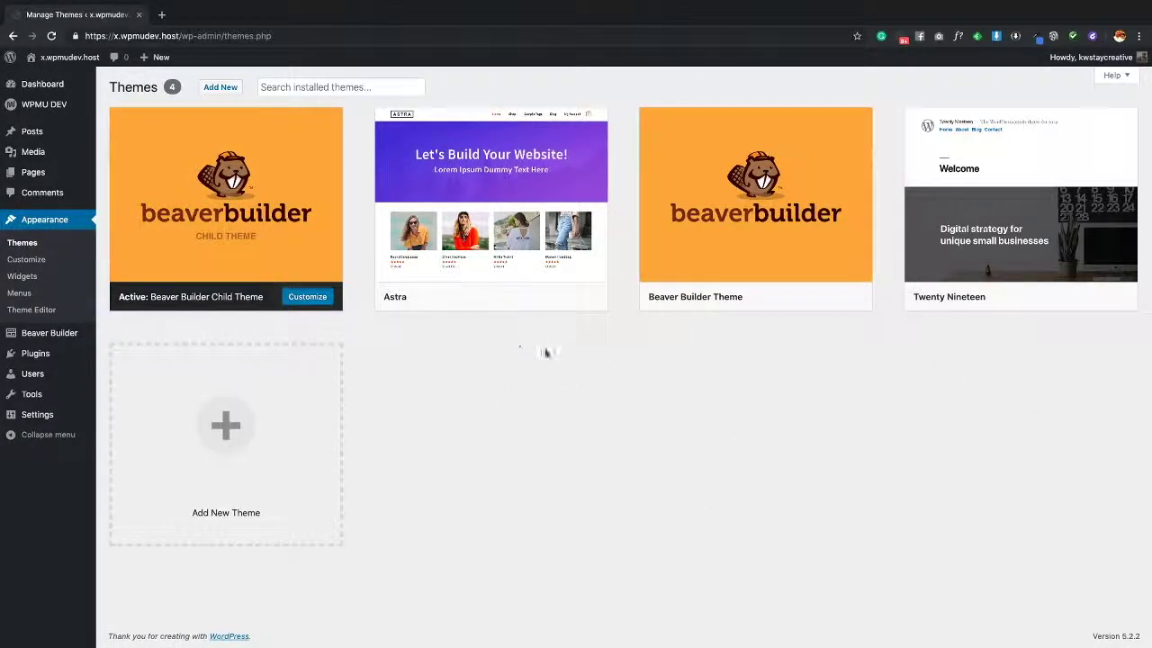
{"action": "mouse_move", "coordinate": [261, 195]}
{"action": "mouse_move", "coordinate": [254, 242]}
{"action": "mouse_move", "coordinate": [713, 150]}
{"action": "mouse_move", "coordinate": [237, 249]}
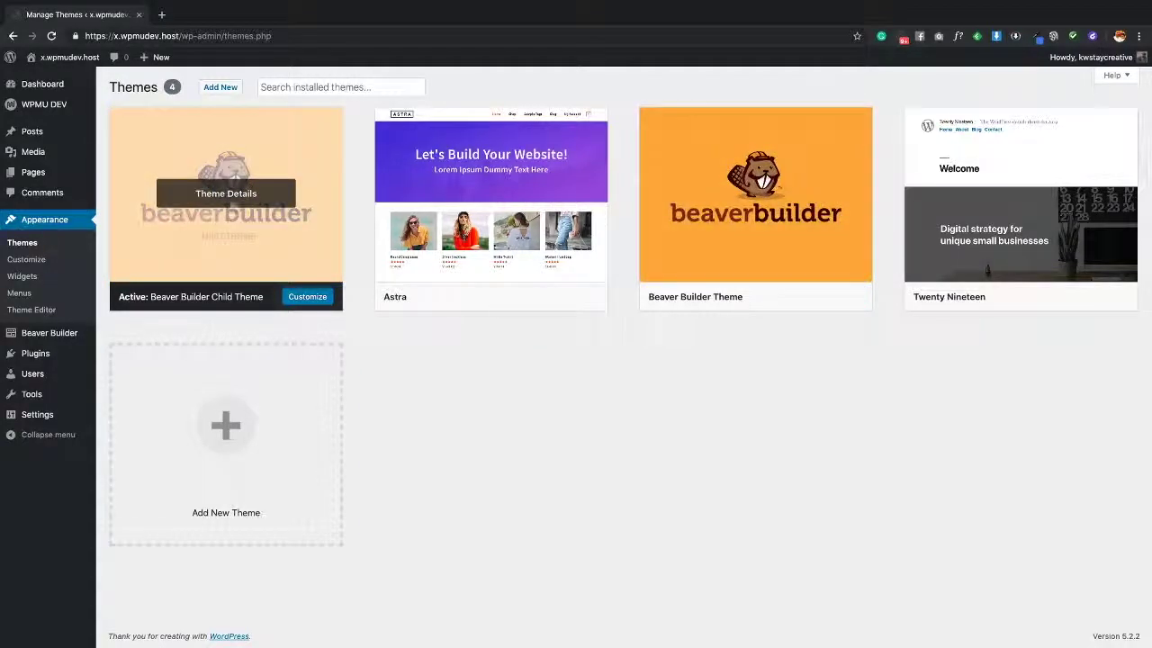
{"action": "mouse_move", "coordinate": [765, 189]}
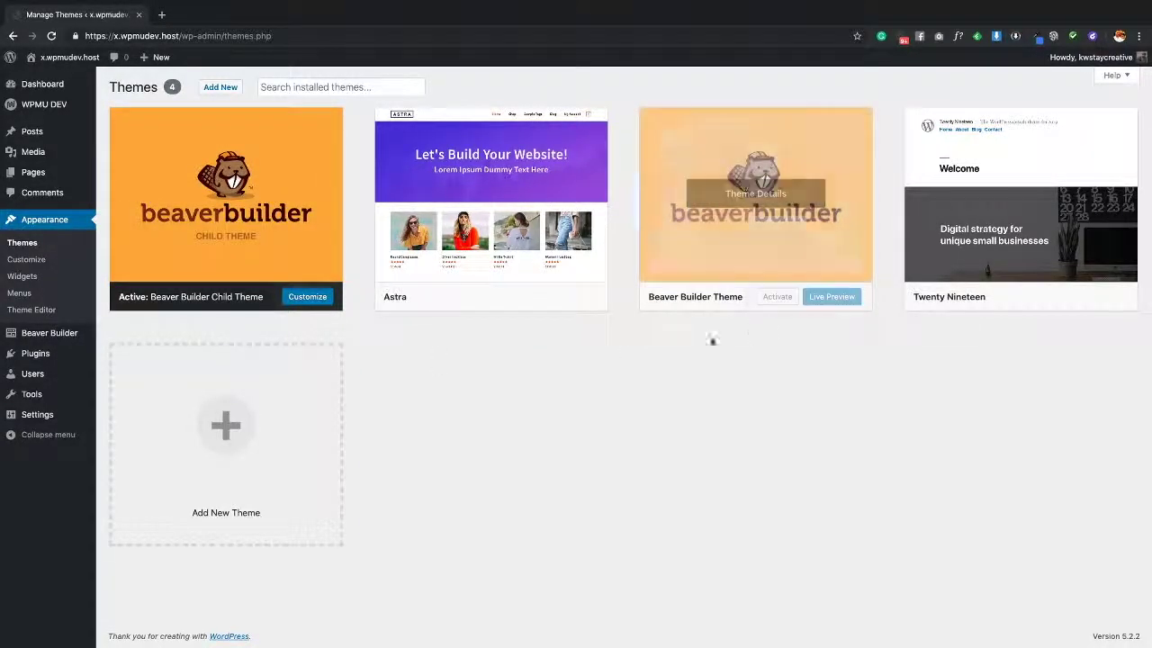
{"action": "mouse_move", "coordinate": [279, 196]}
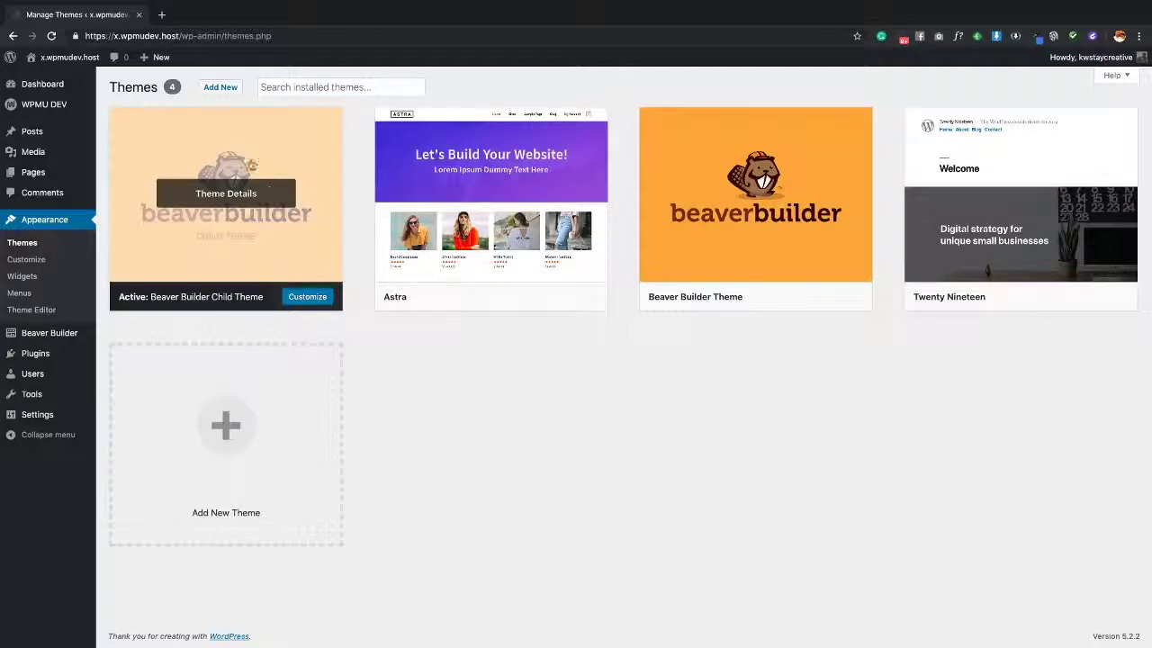
{"action": "mouse_move", "coordinate": [756, 216]}
{"action": "mouse_move", "coordinate": [792, 220]}
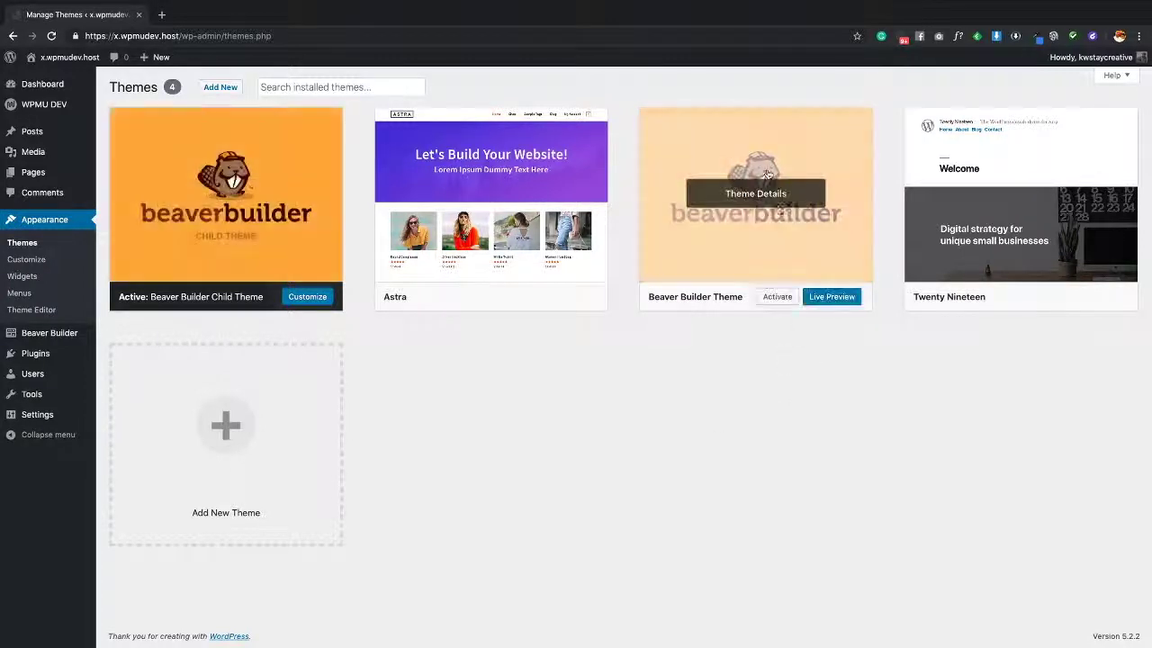
{"action": "mouse_move", "coordinate": [189, 228]}
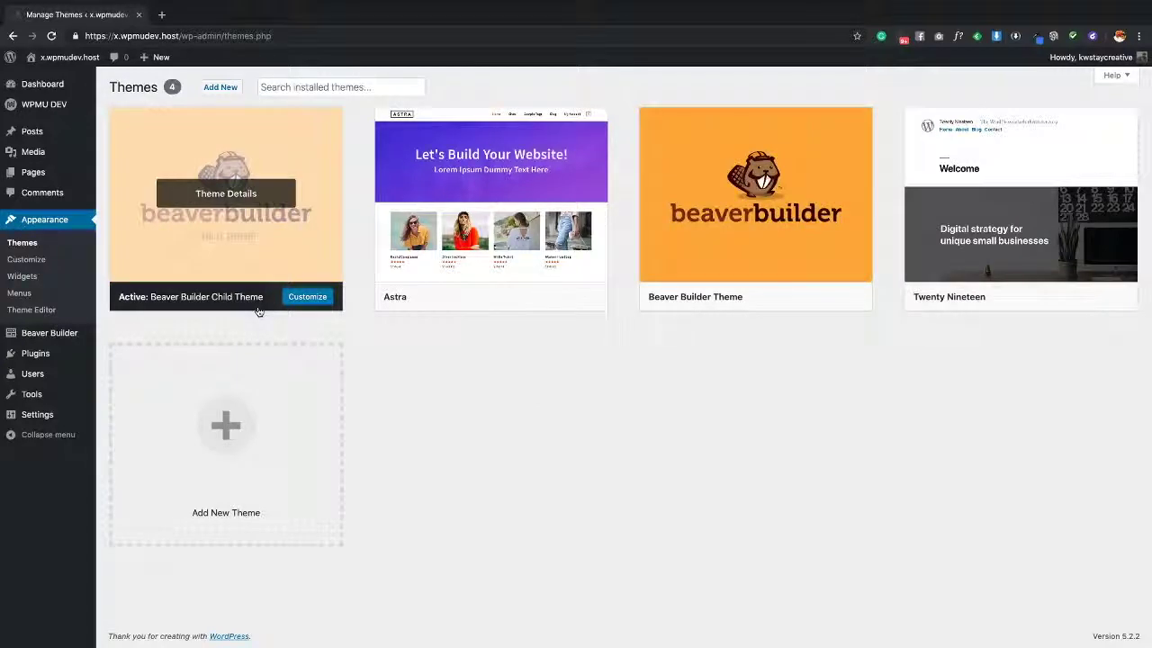
{"action": "mouse_move", "coordinate": [525, 216]}
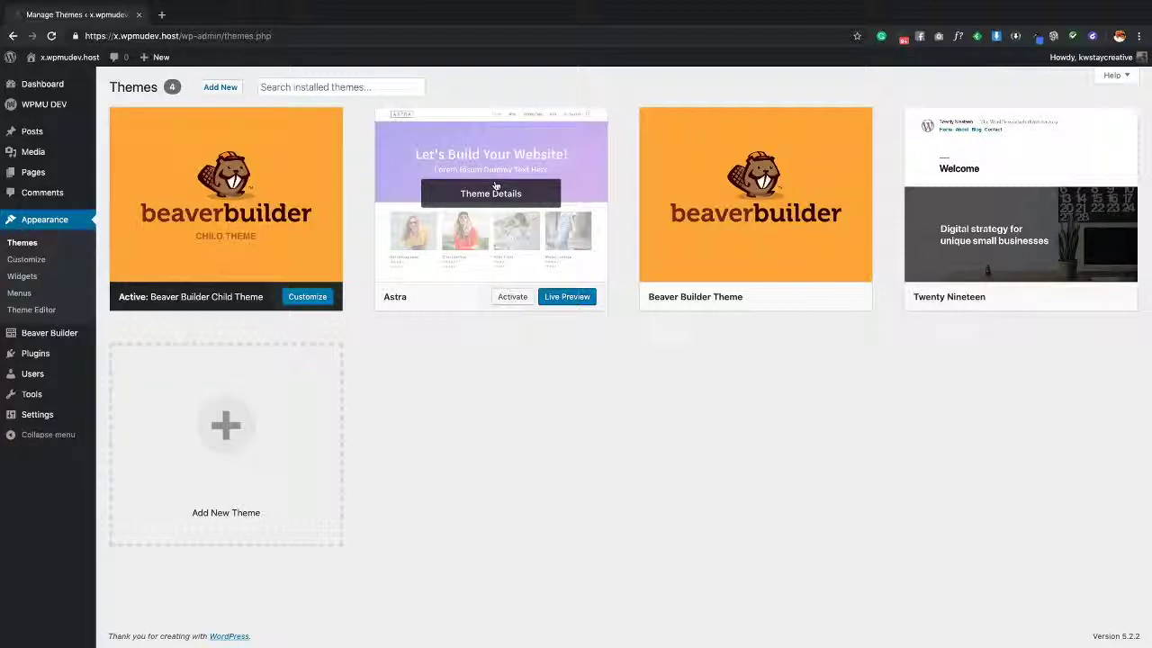
{"action": "mouse_move", "coordinate": [763, 177]}
{"action": "mouse_move", "coordinate": [504, 225]}
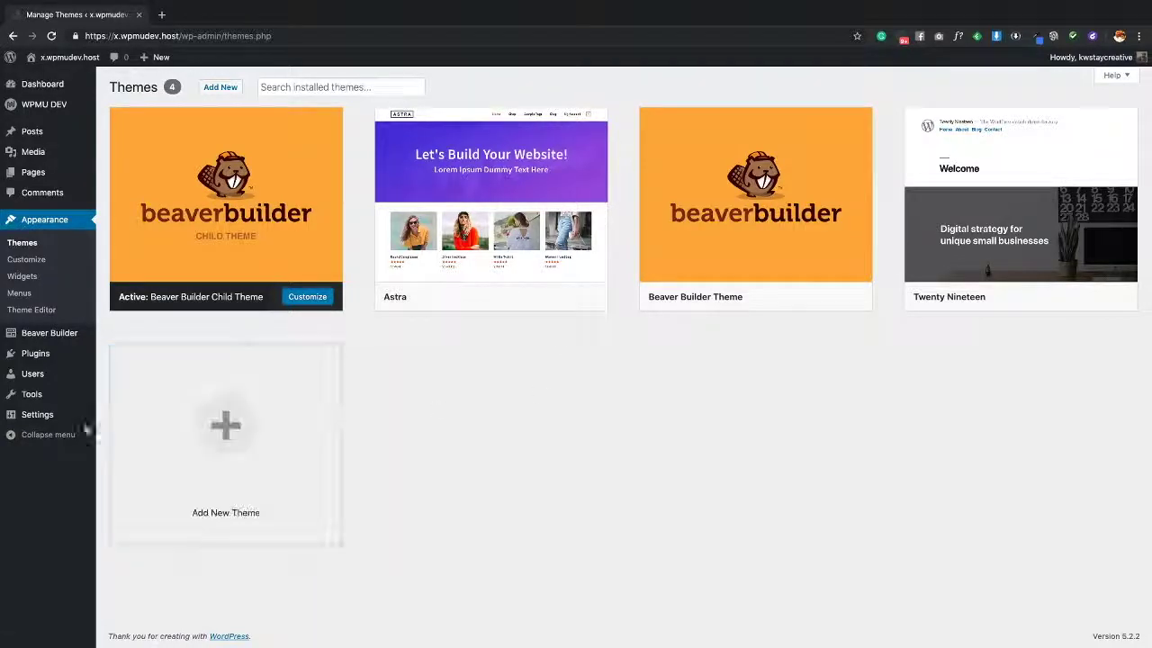
Reopen the Beaver Builder settings from the themes overview and look over the welcome page
{"action": "mouse_move", "coordinate": [40, 414]}
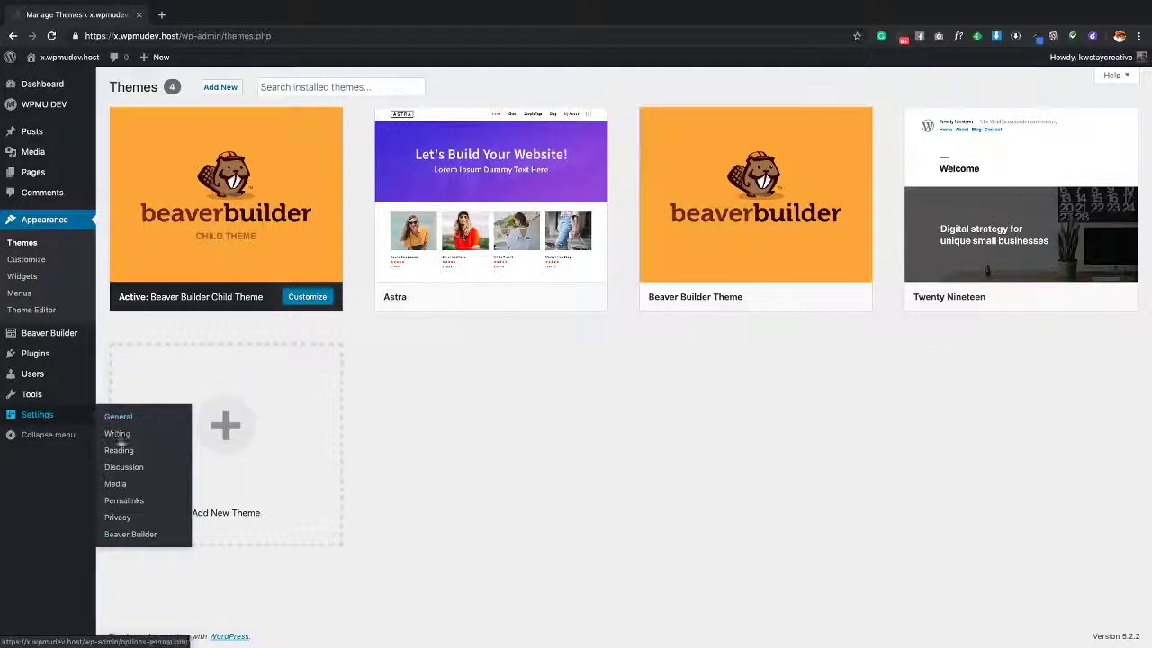
{"action": "left_click", "coordinate": [131, 533]}
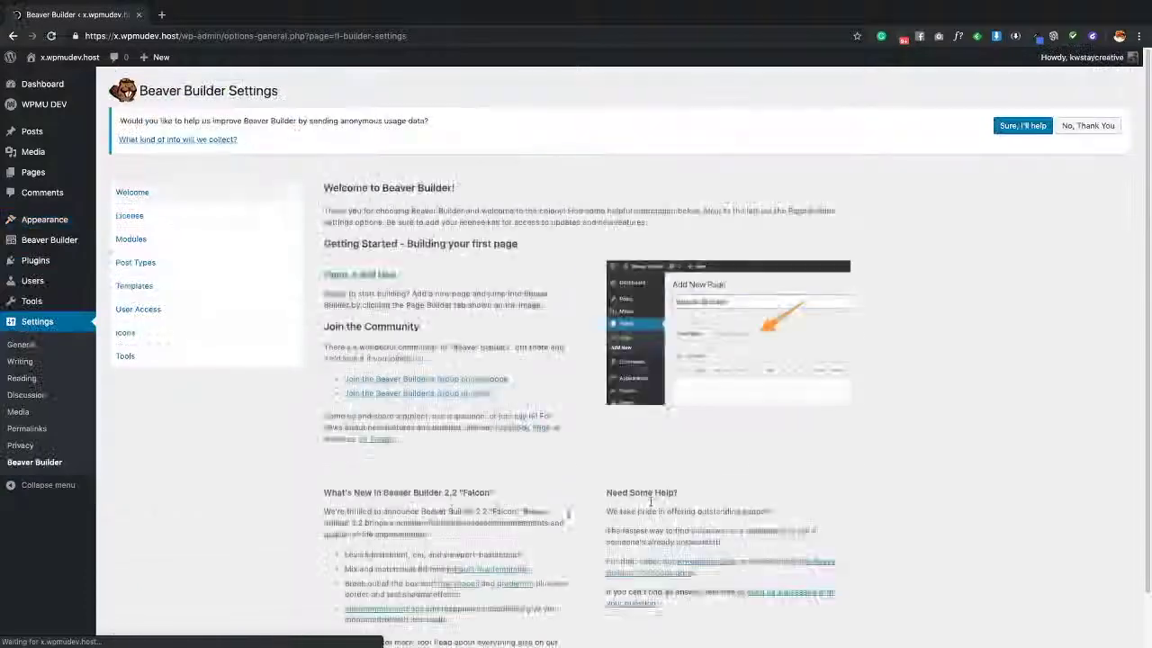
{"action": "scroll", "coordinate": [1004, 340], "scroll_direction": "down", "scroll_amount": 1}
{"action": "scroll", "coordinate": [1004, 340], "scroll_direction": "up", "scroll_amount": 1}
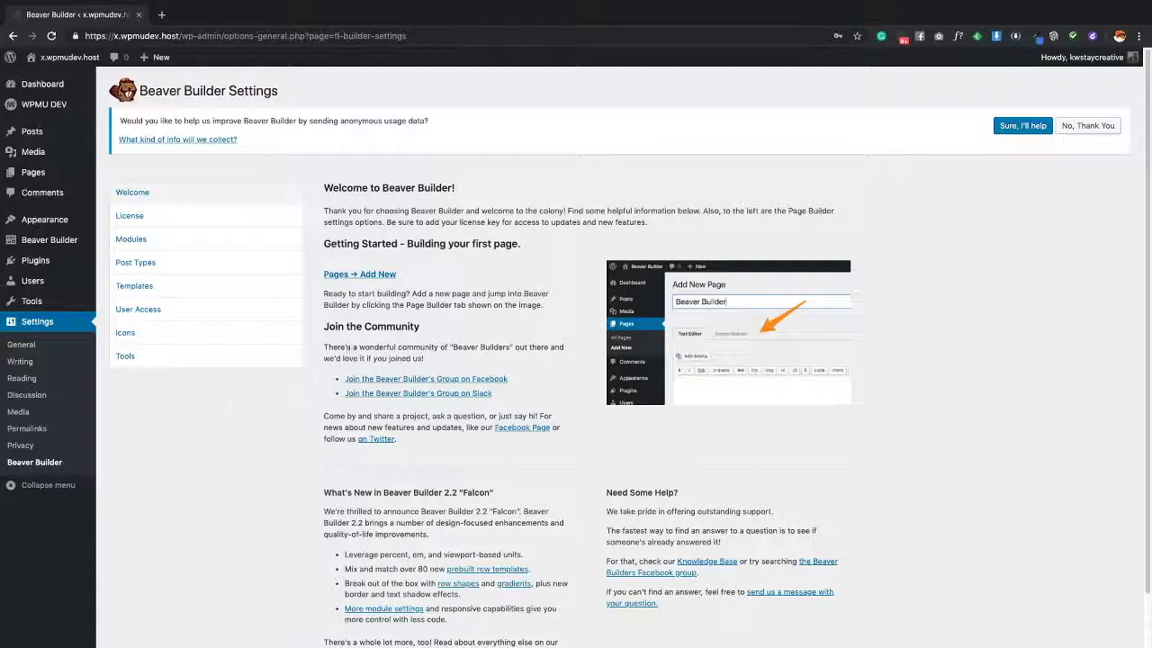
Go back to the installed themes and inspect the Astra, Beaver Builder Theme and Beaver Builder Child Theme entries
{"action": "mouse_move", "coordinate": [49, 224]}
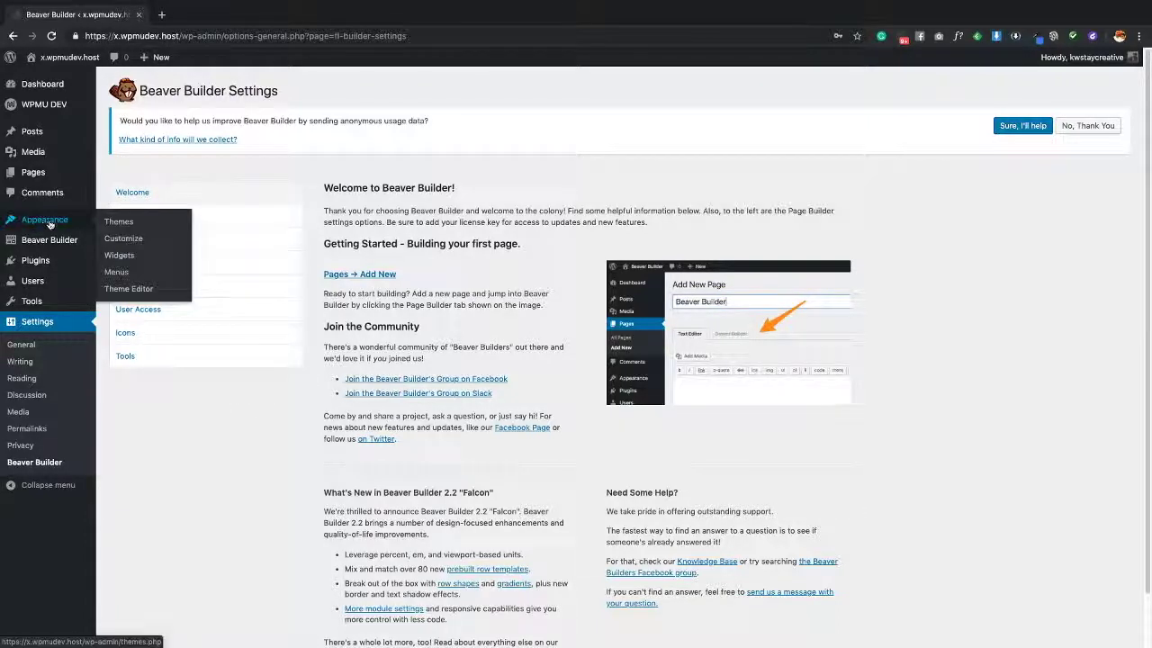
{"action": "left_click", "coordinate": [118, 221]}
{"action": "mouse_move", "coordinate": [492, 178]}
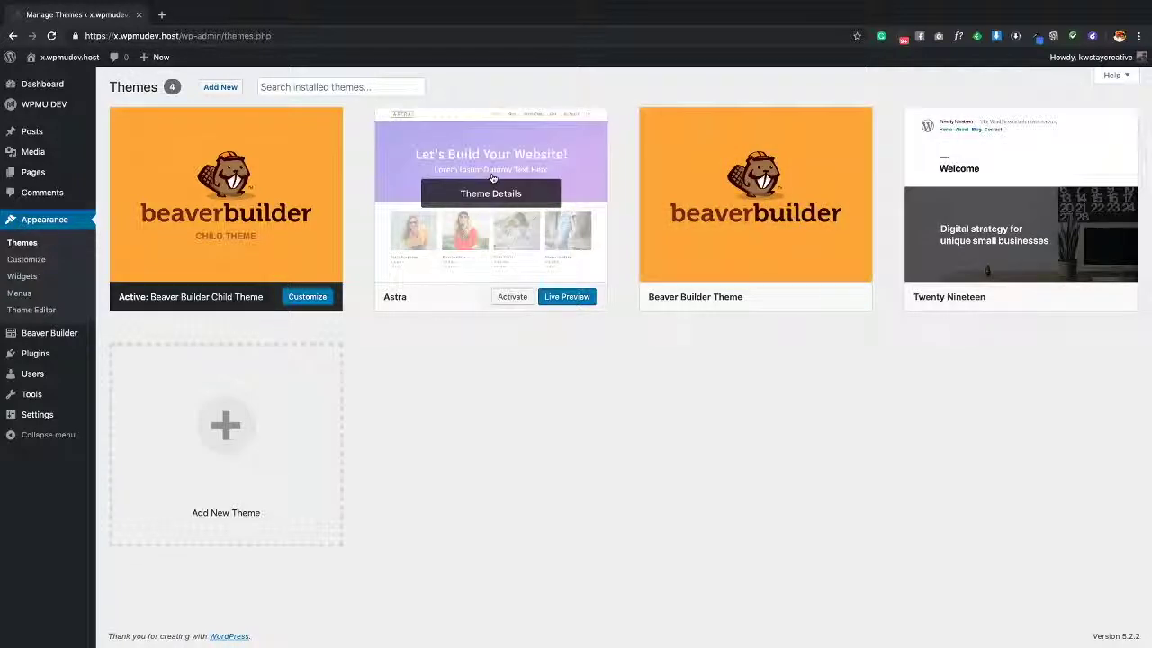
{"action": "mouse_move", "coordinate": [729, 238]}
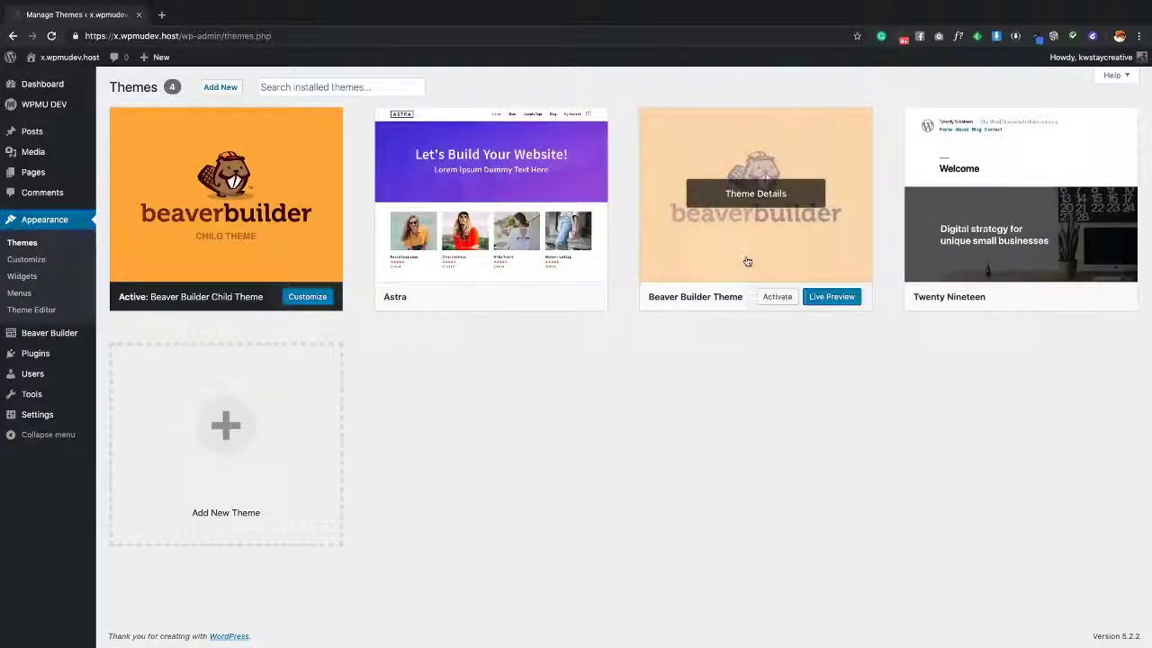
{"action": "mouse_move", "coordinate": [264, 266]}
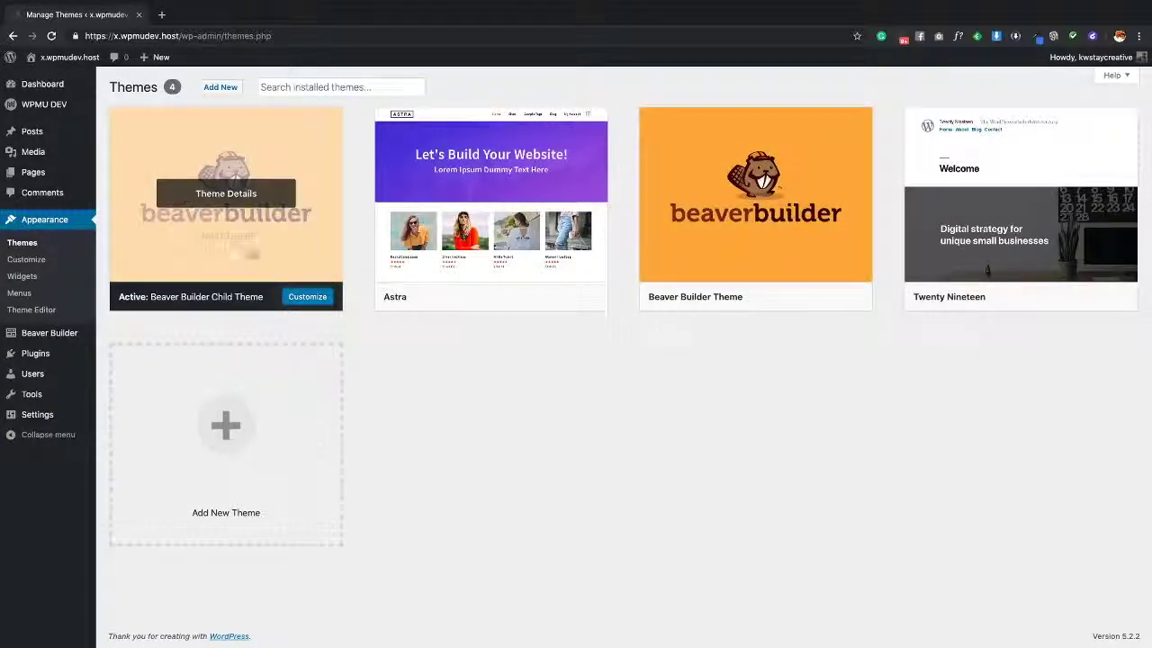